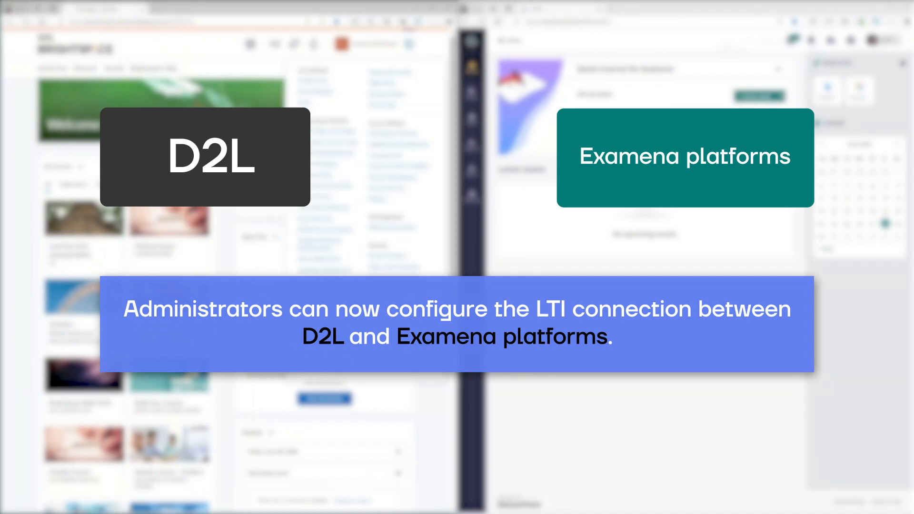
- Start registering a new LTI Advantage tool in D2L using standard registration
left_click(332, 336)
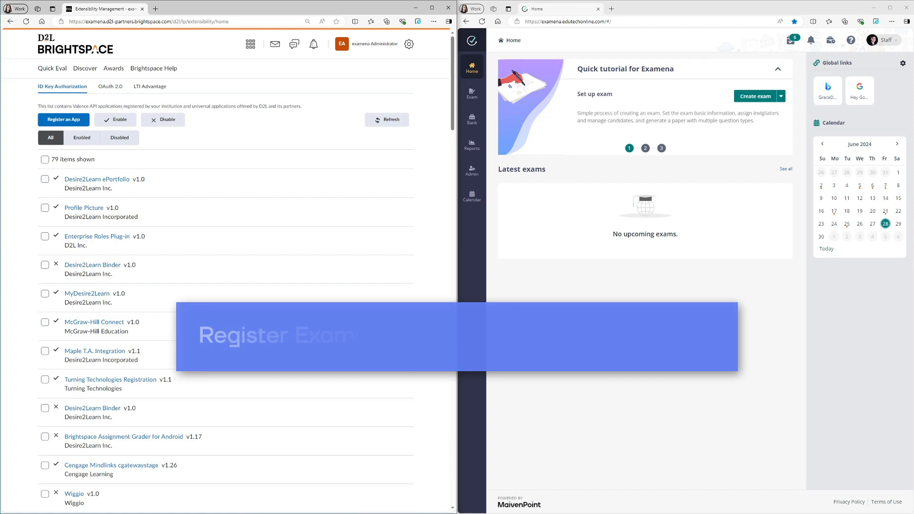
left_click(152, 89)
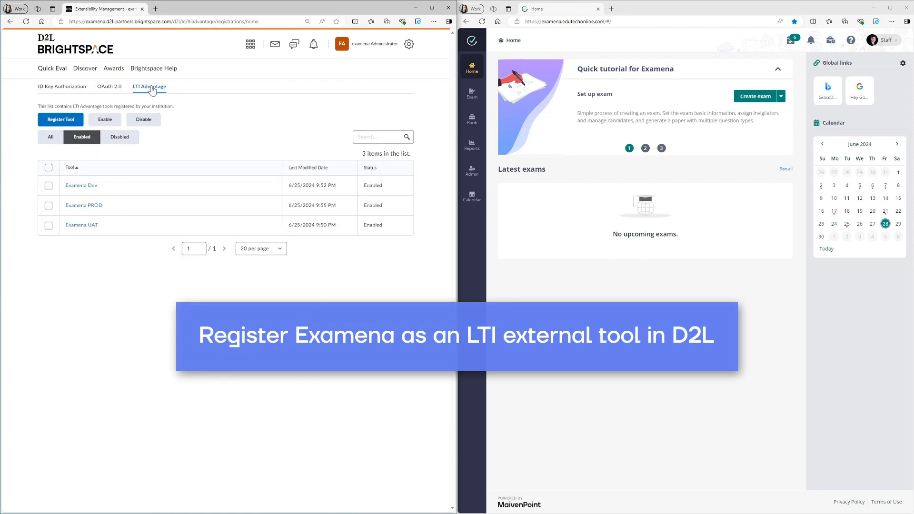
left_click(63, 123)
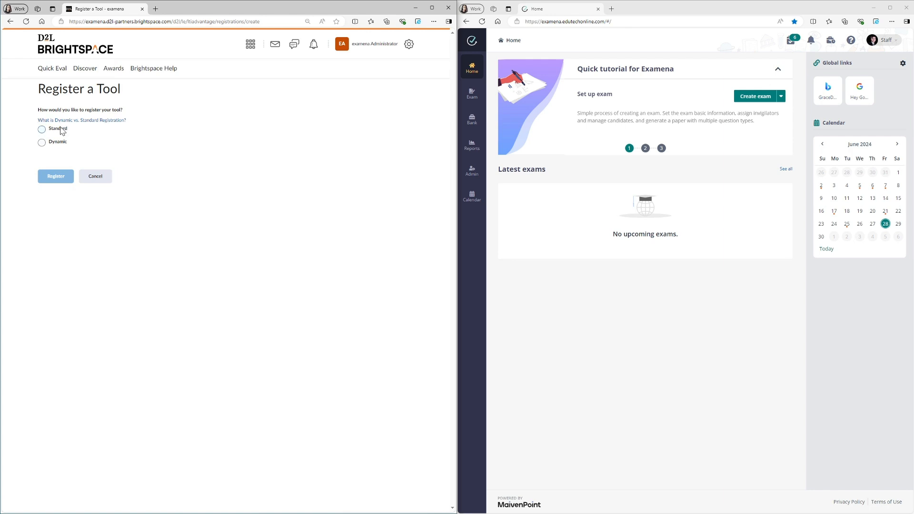
left_click(60, 130)
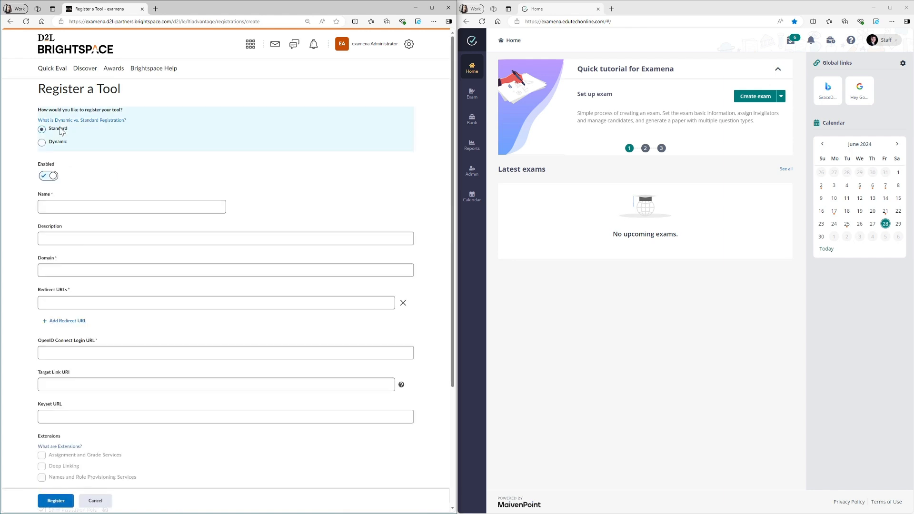
scroll(60, 130, "down", 3)
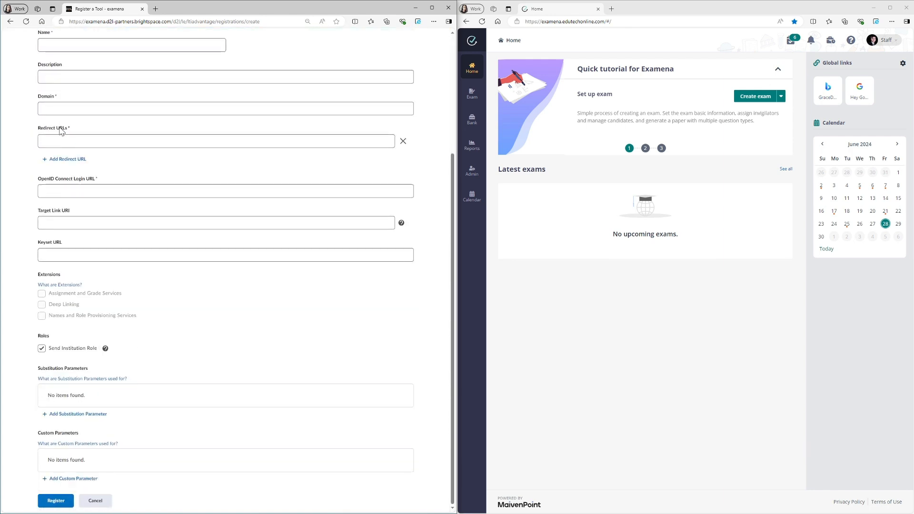
- Open Examena's LMS integration administration and start registering a new platform
left_click(472, 172)
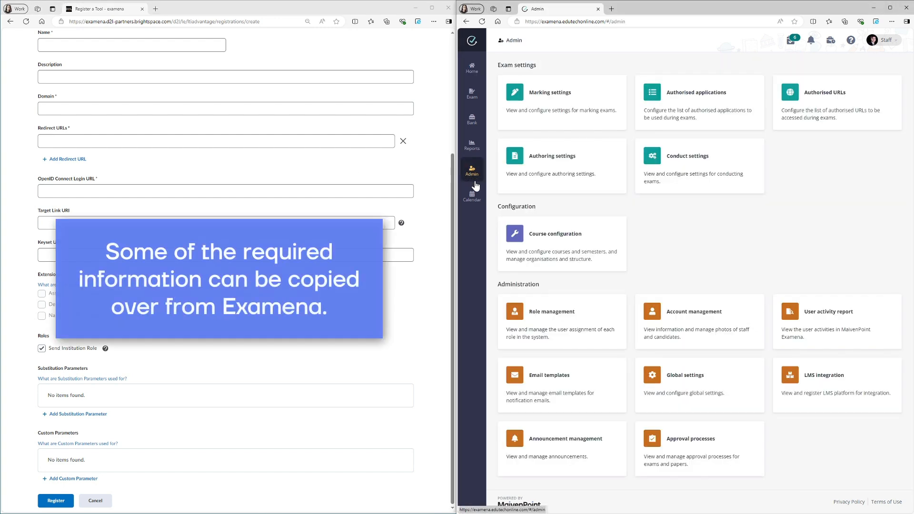
left_click(823, 376)
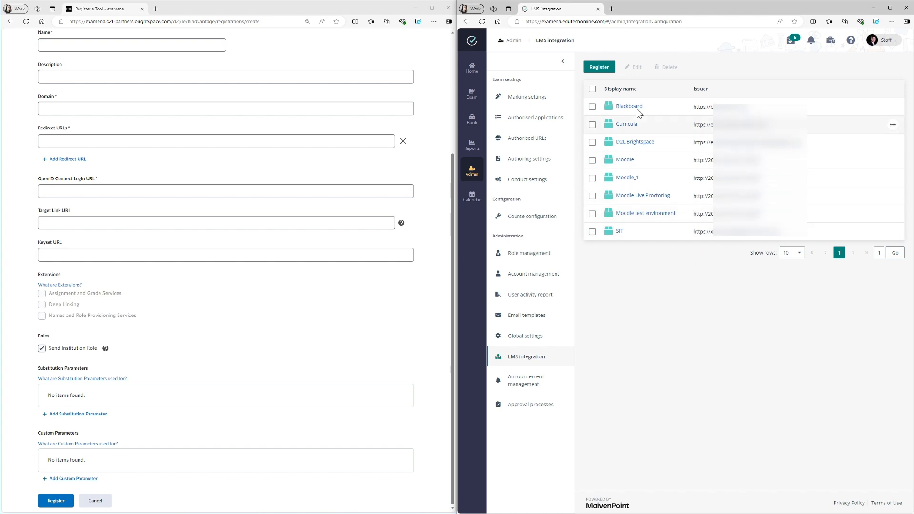
left_click(600, 67)
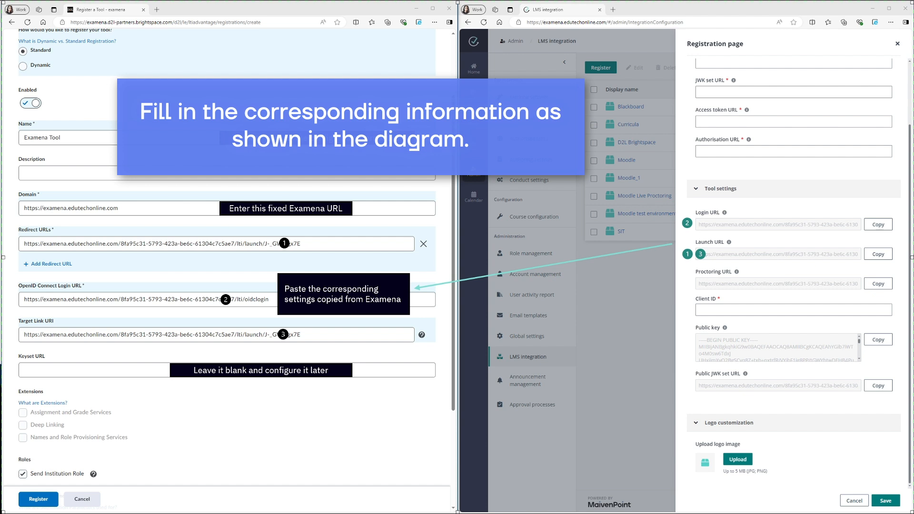
left_click(69, 241)
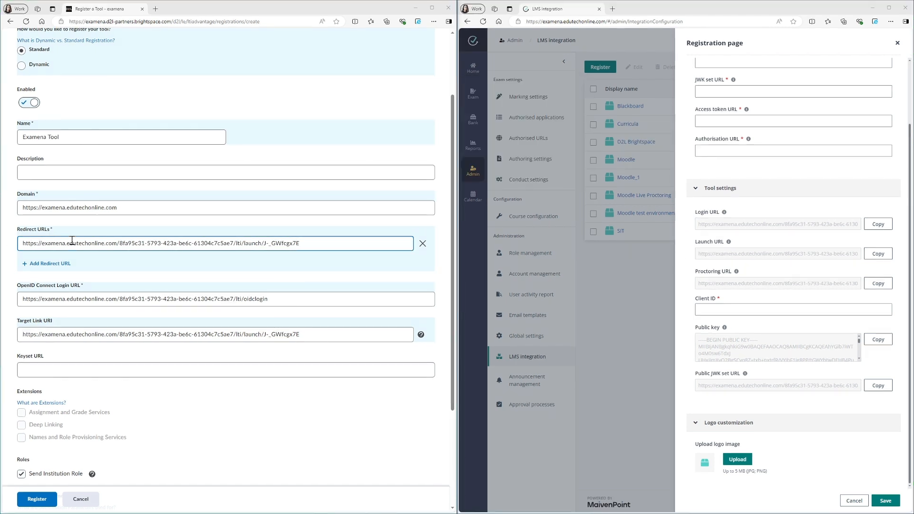
scroll(72, 240, "down", 2)
scroll(72, 240, "down", 2)
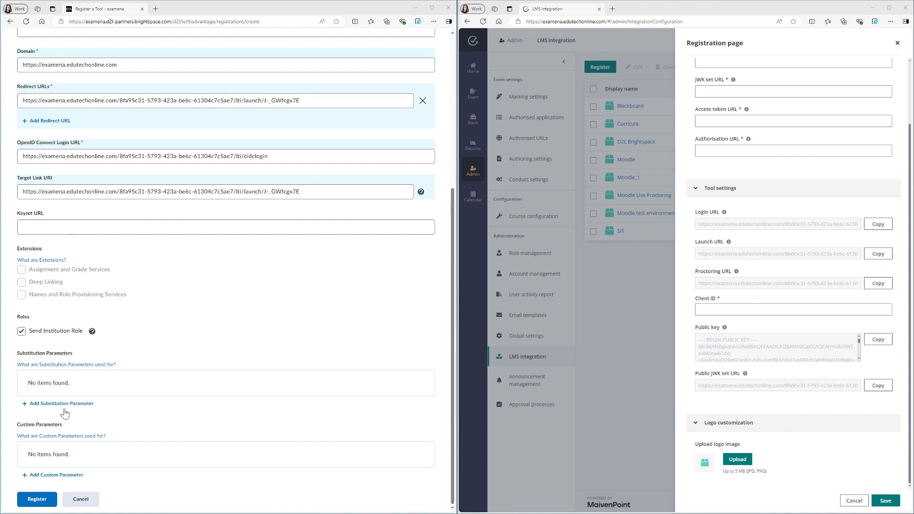
left_click(44, 501)
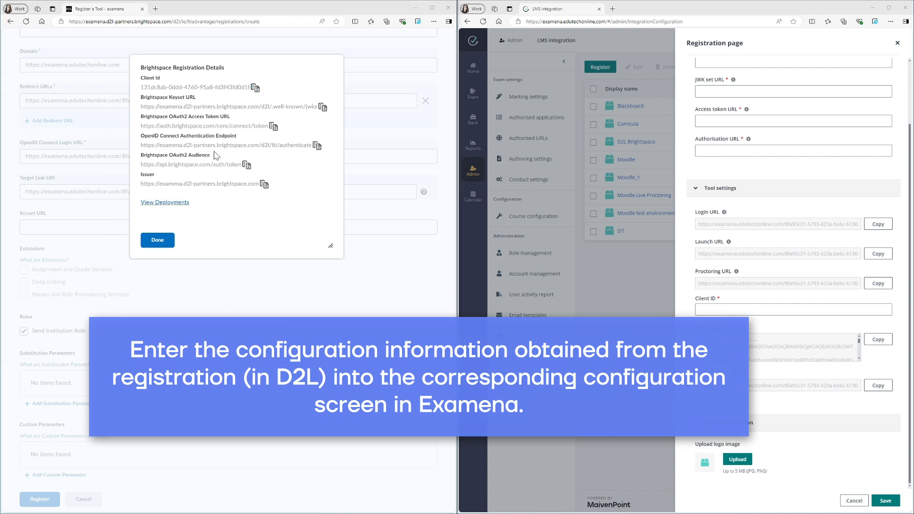
- Copy the D2L Client Id into the Client ID field of Examena's registration page
left_click(255, 88)
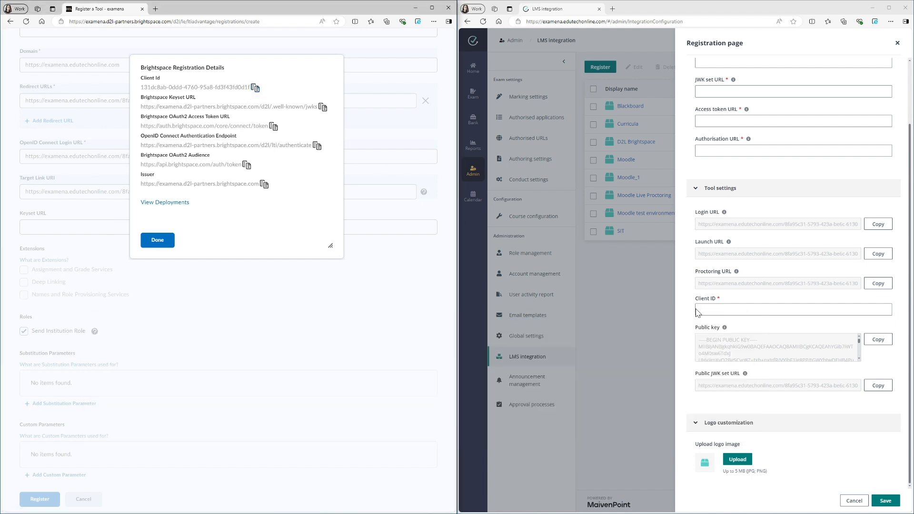
left_click(705, 310)
type("131dc8ab-0ddd-4760-95a8-fd3f43fd0d1f")
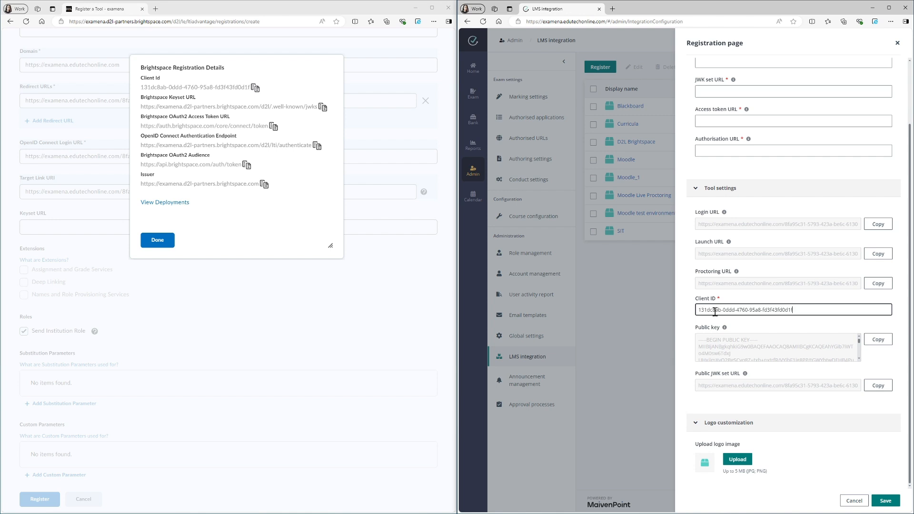
- Copy the Brightspace Keyset URL into Examena's JWK set URL field
left_click(322, 108)
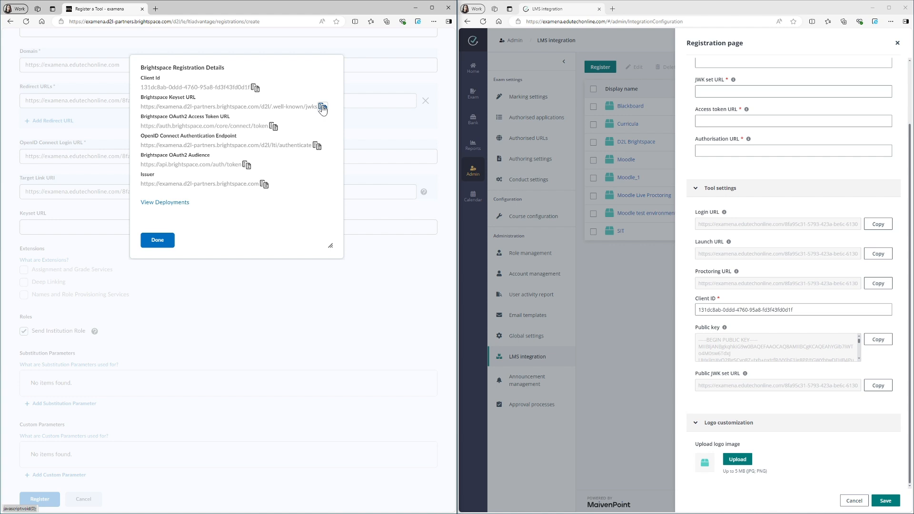
scroll(685, 157, "up", 3)
left_click(715, 164)
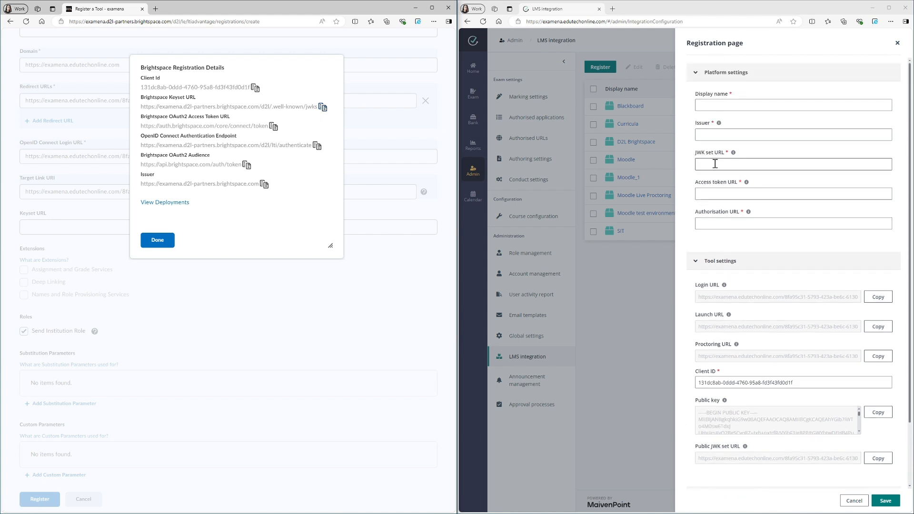
key("ctrl+v")
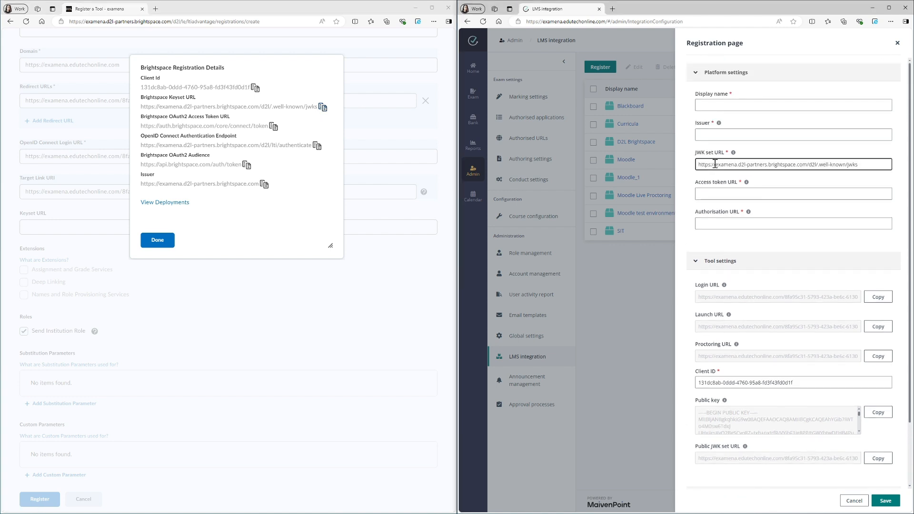
- Copy the Brightspace OAuth2 Access Token URL into Examena's Access token URL field
left_click(272, 127)
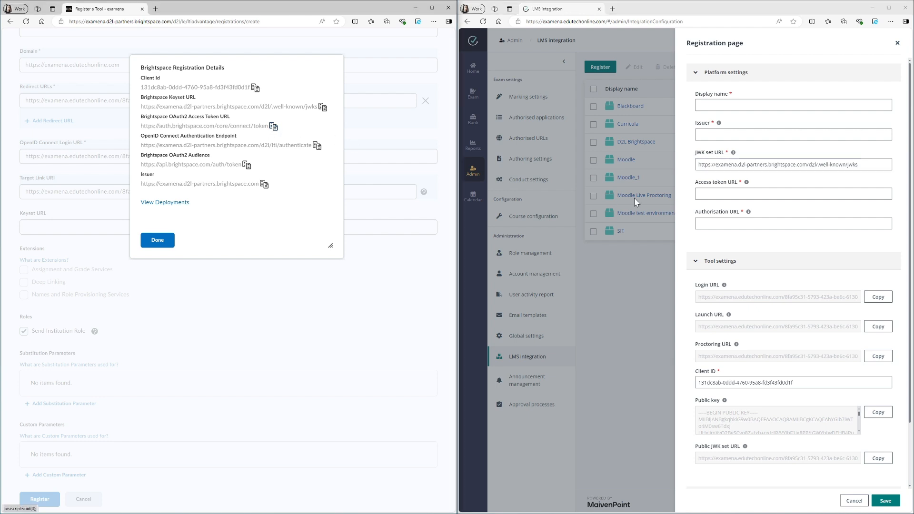
left_click(721, 194)
key("ctrl+v")
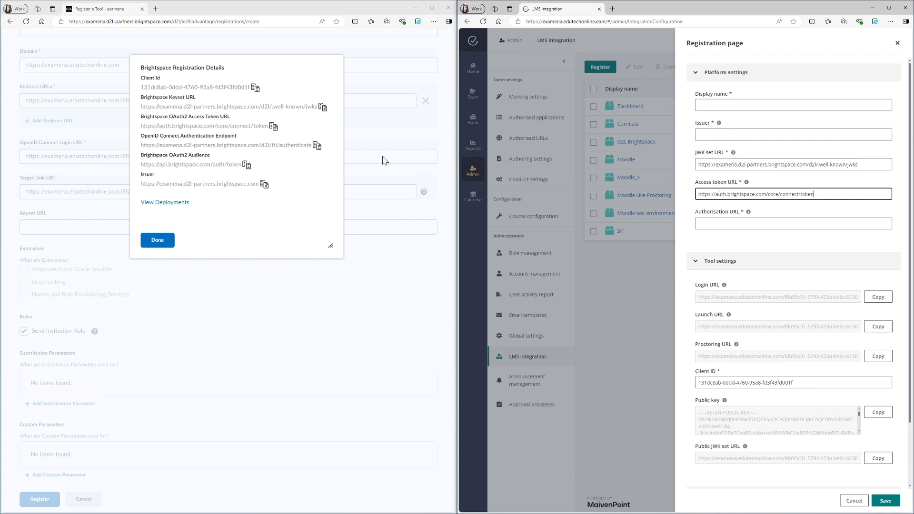
- Copy the OpenID Connect Authentication Endpoint into Examena's Authorisation URL field
left_click(317, 147)
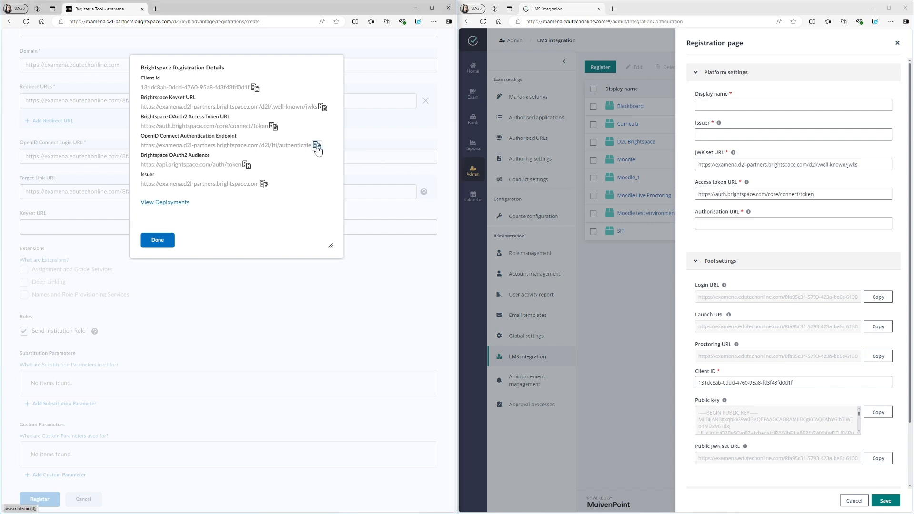
left_click(703, 219)
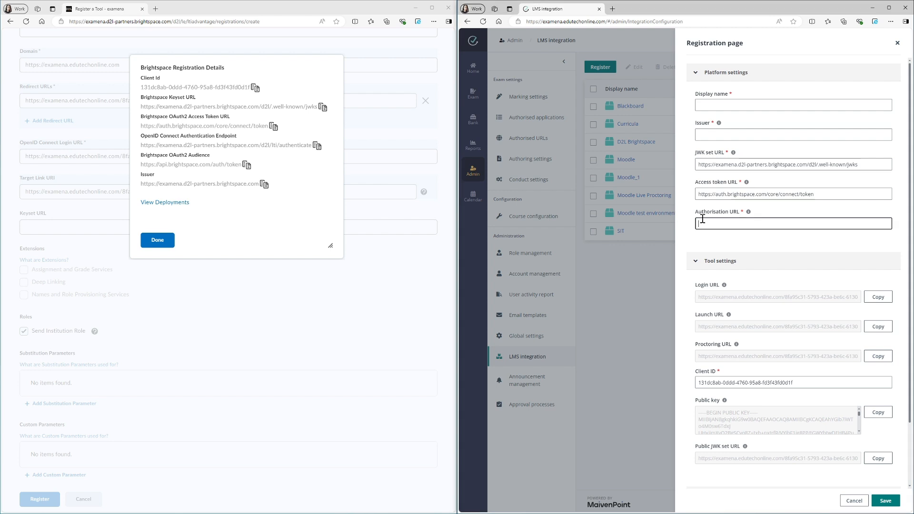
key("ctrl+v")
- Copy the D2L Issuer into Examena's Issuer field
left_click(265, 184)
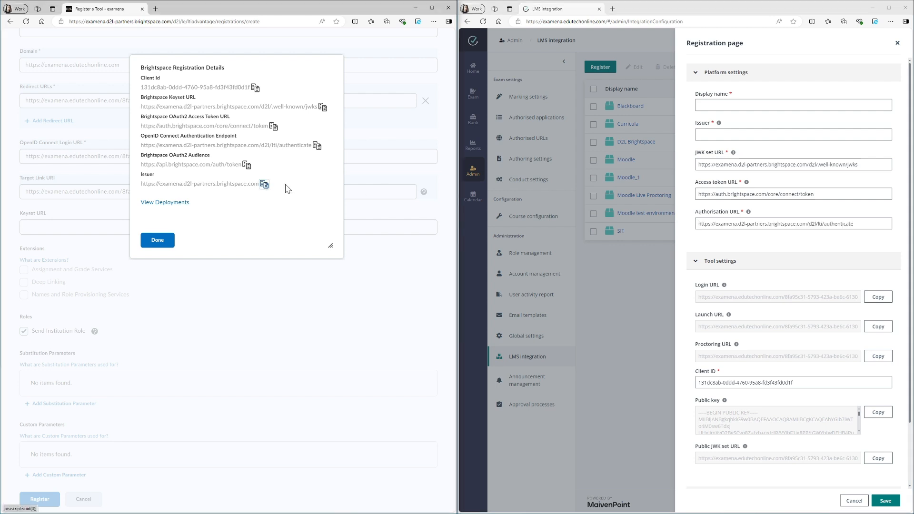
left_click(700, 136)
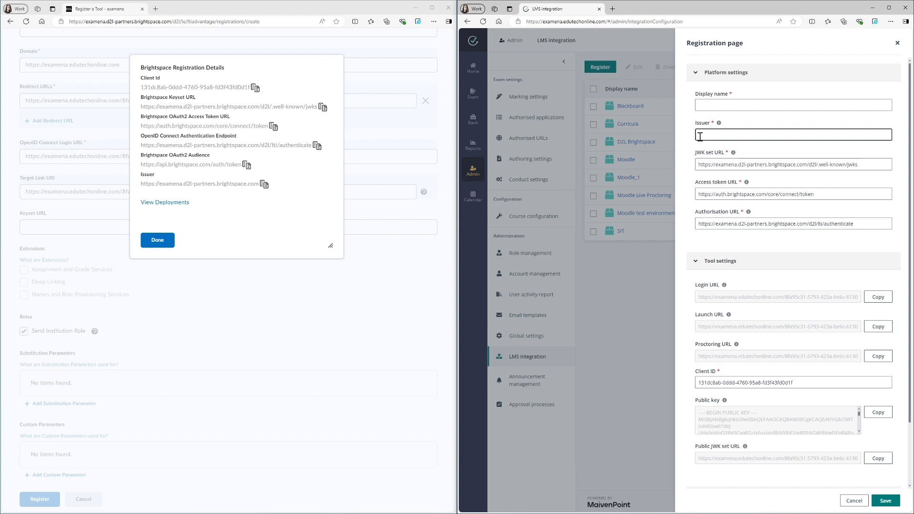
key("ctrl+v")
- Set the platform display name to D2L Brightspace and save the registration in Examena
left_click(715, 106)
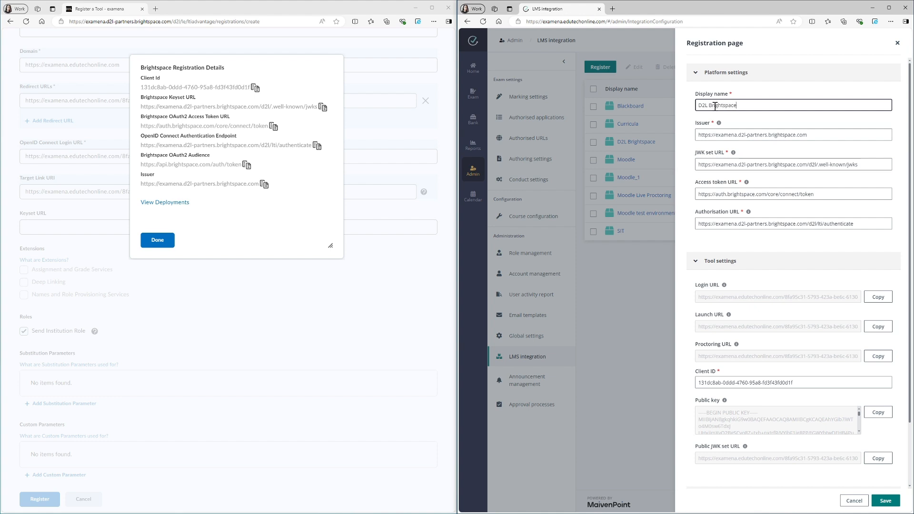
left_click(888, 501)
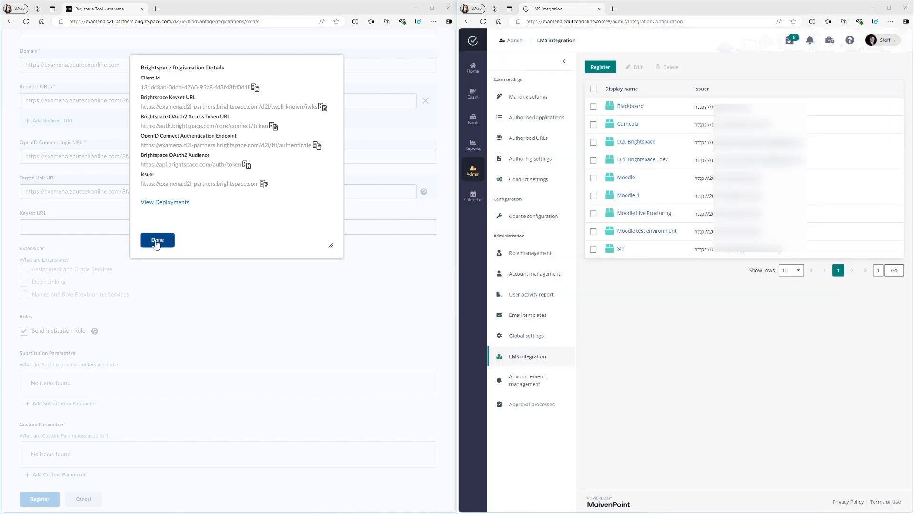
- Close the D2L registration details and open the Examena Tool registration for editing
left_click(159, 237)
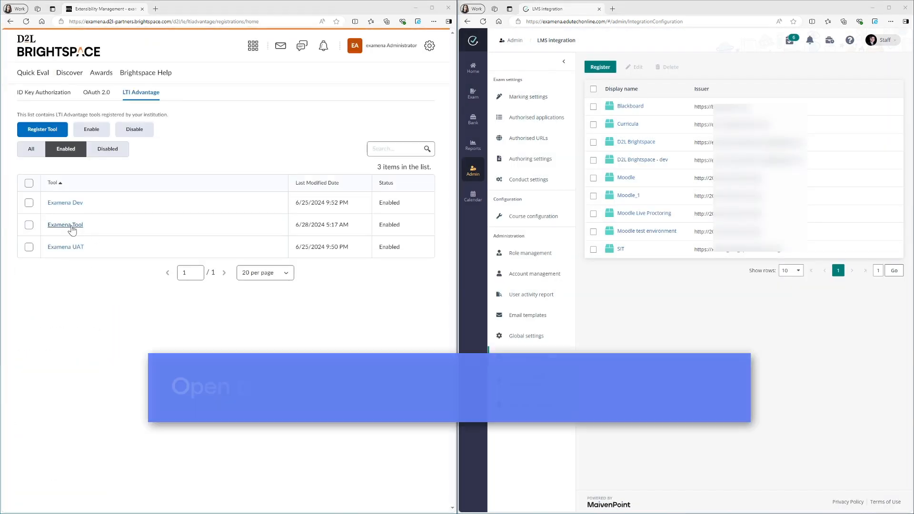
left_click(71, 226)
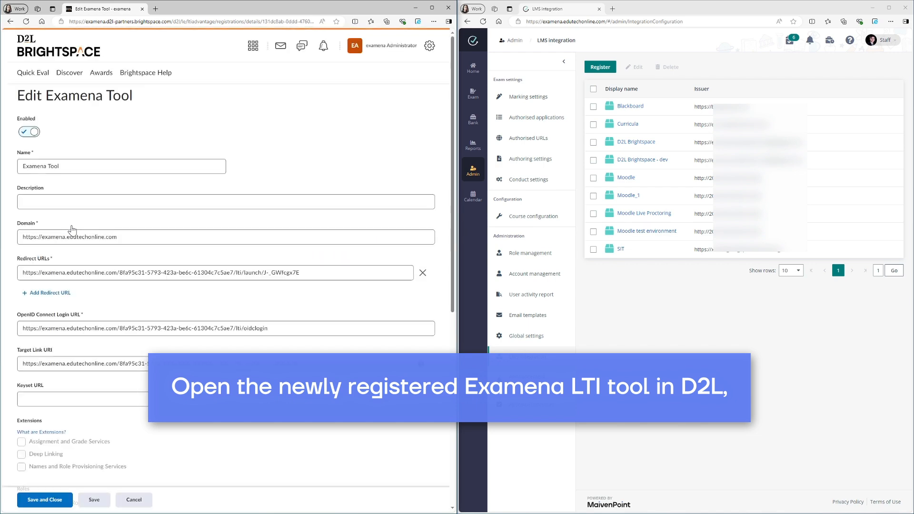
- Open the D2L Brightspace platform registration for editing in Examena
scroll(72, 230, "down", 6)
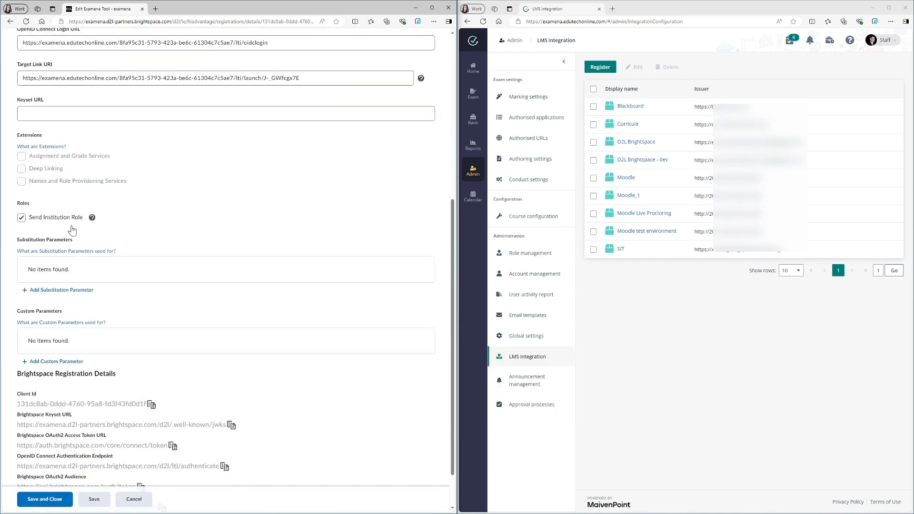
left_click(73, 113)
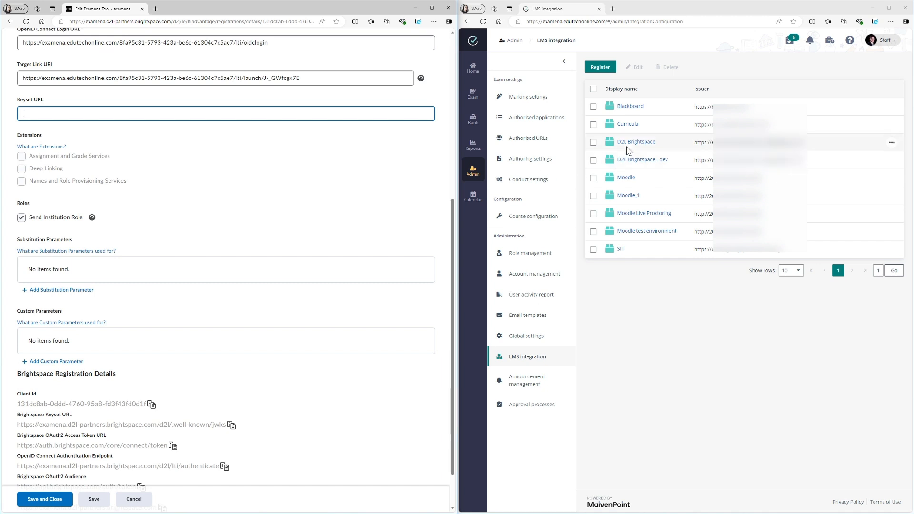
left_click(593, 142)
left_click(635, 67)
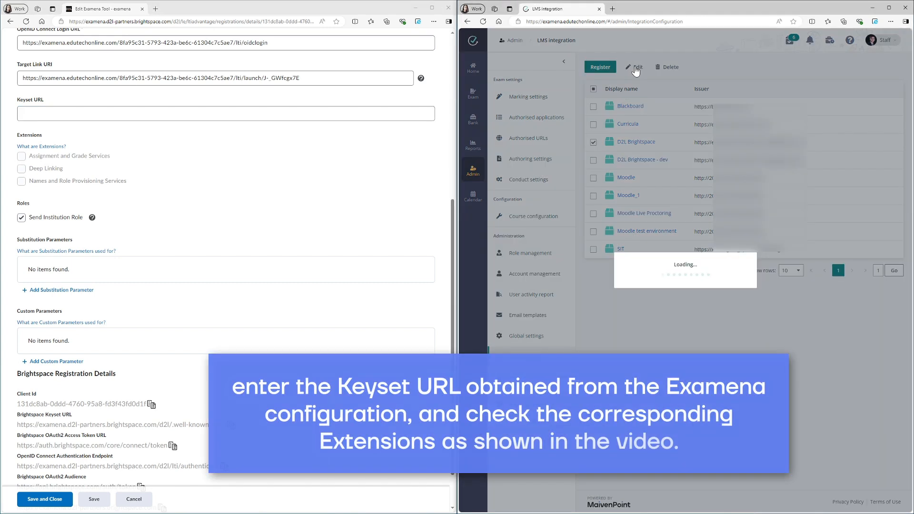
scroll(789, 292, "down", 3)
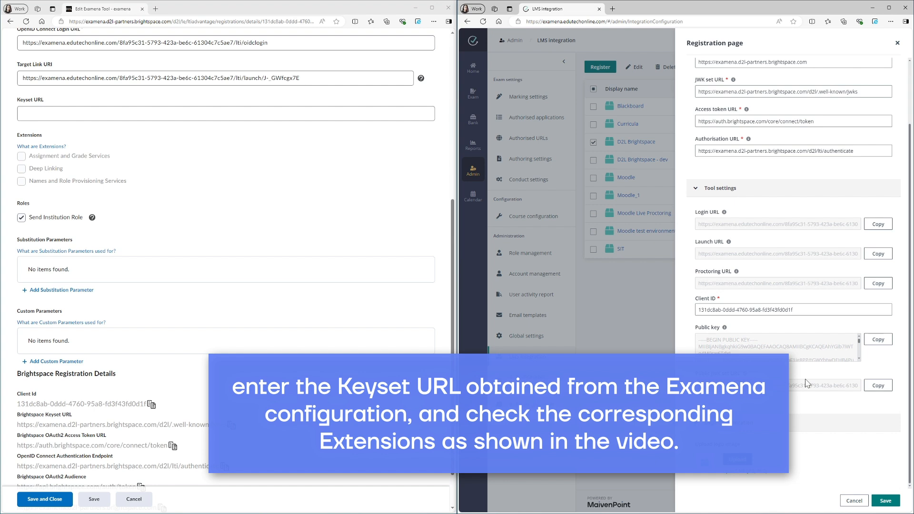
- Copy Examena's Public JWK set URL into the D2L tool's Keyset URL field
left_click(874, 387)
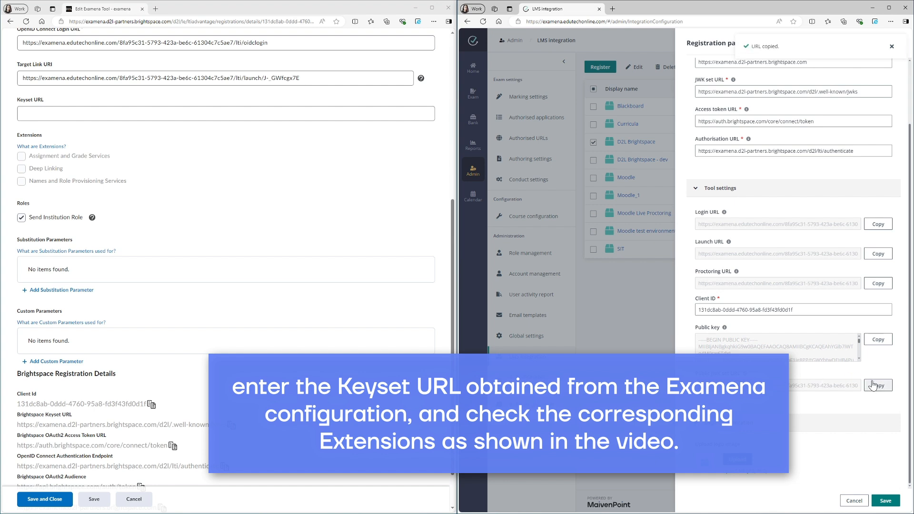
left_click(326, 111)
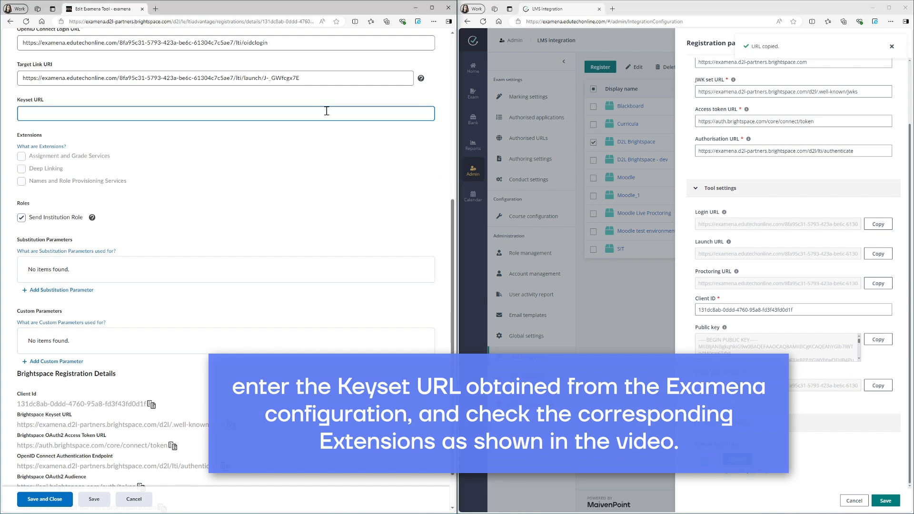
key("ctrl+v")
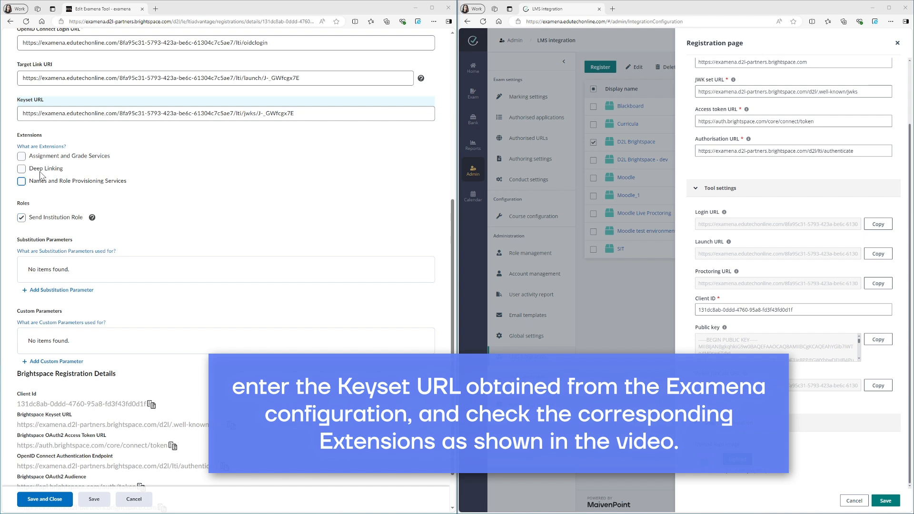
- Enable the Assignment and Grade Services and Names and Role Provisioning Services extensions
left_click(21, 157)
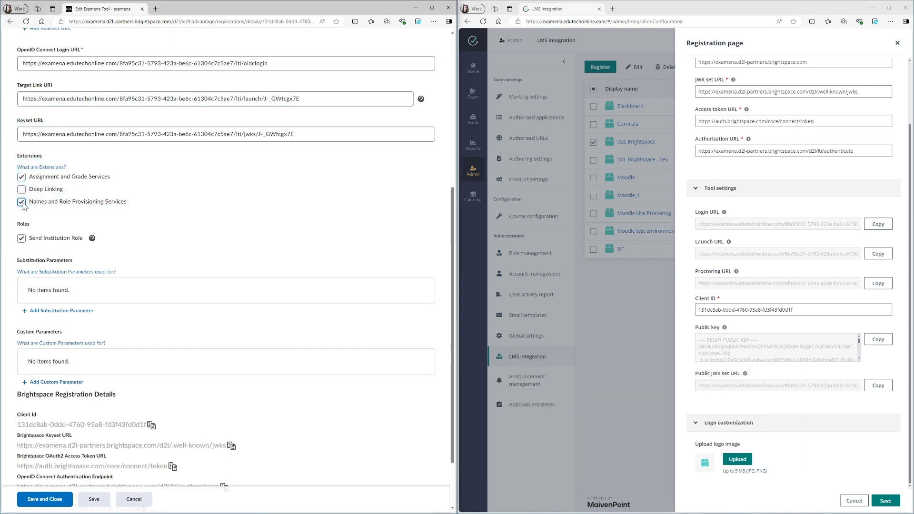
scroll(25, 200, "down", 2)
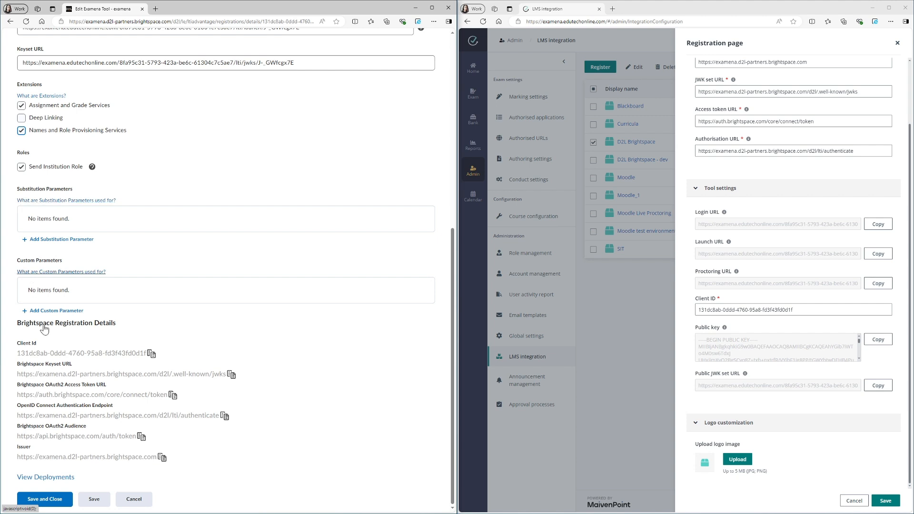
- Save the Examena Tool registration and start a new deployment from its deployments list
left_click(95, 502)
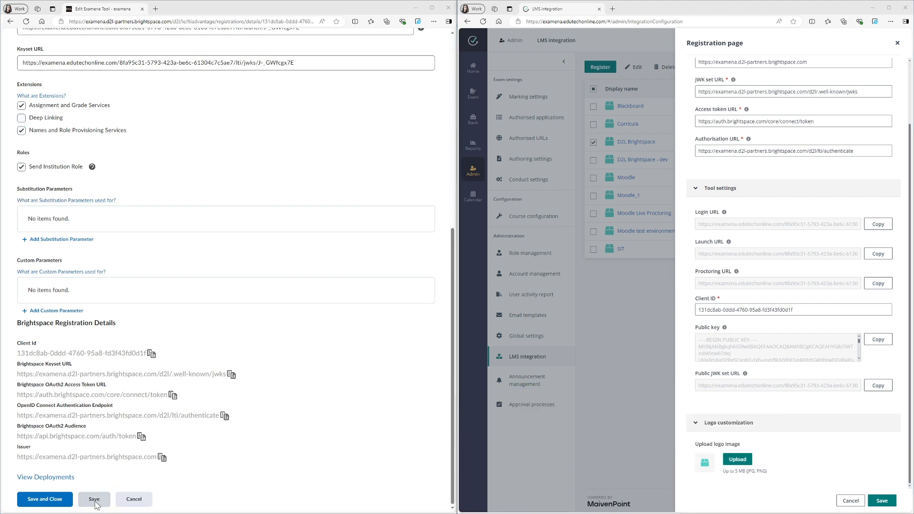
left_click(55, 478)
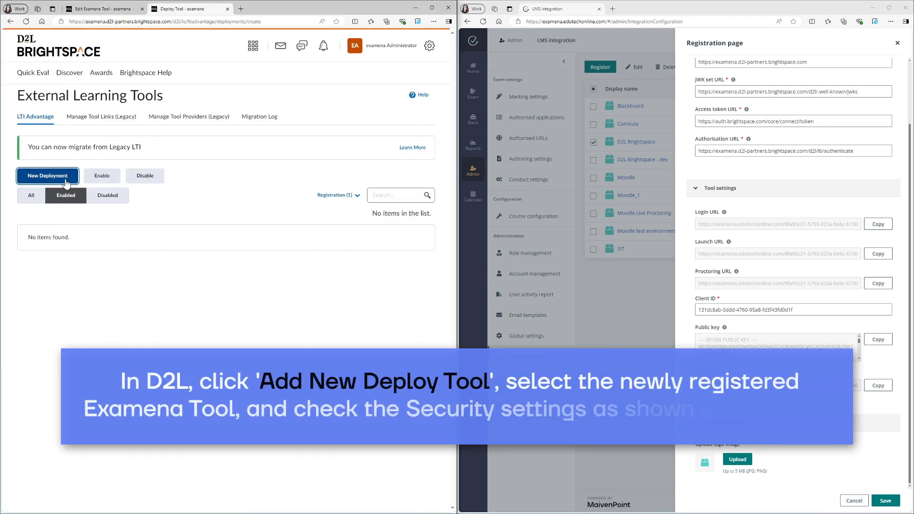
left_click(66, 184)
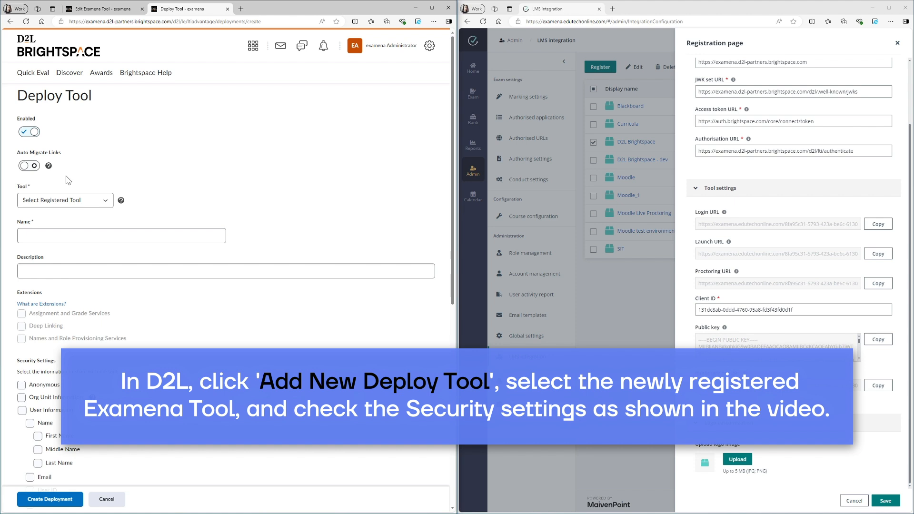
- Deploy the Examena Tool under the name Examena Deploy Tool
left_click(71, 200)
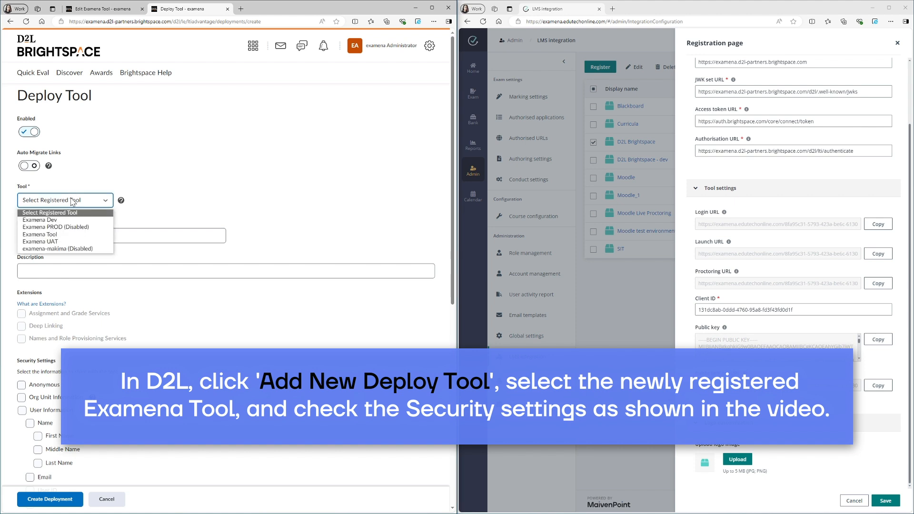
left_click(39, 234)
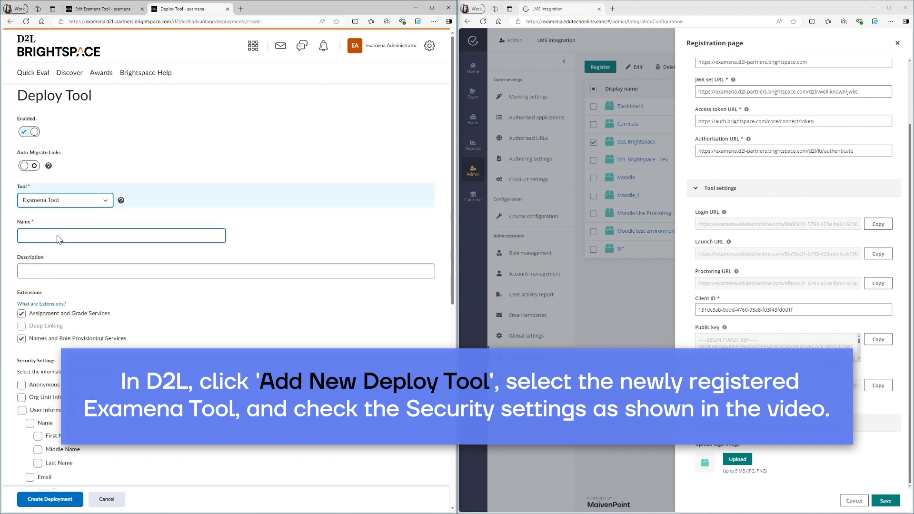
type("Examema D")
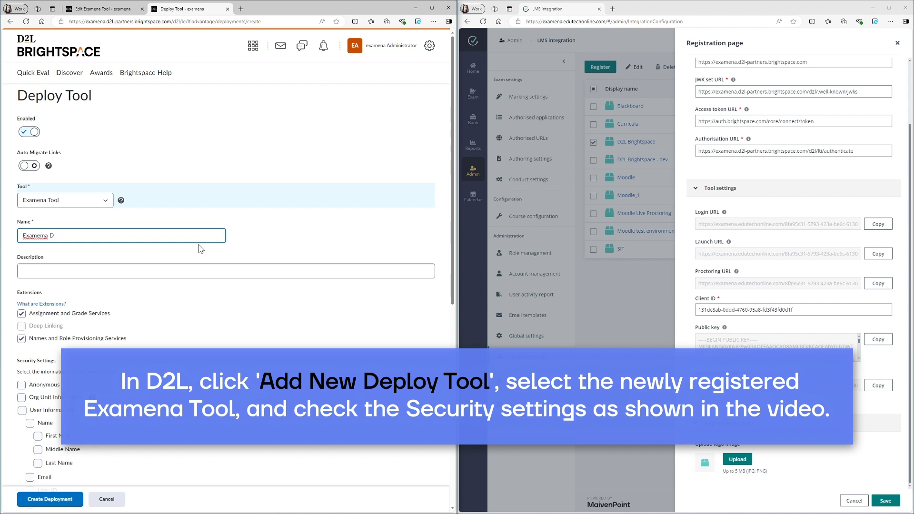
type("eploy Tool")
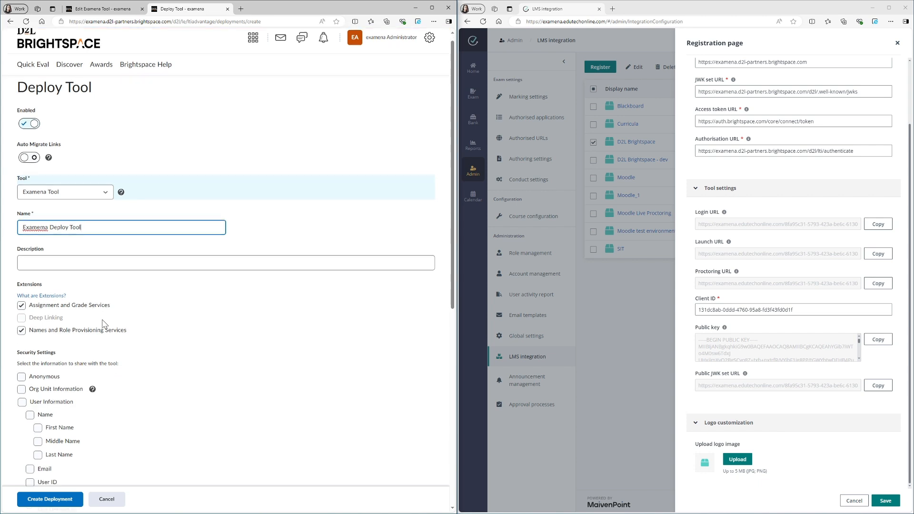
- Share org unit, user and link information plus the classlist of unknown users in the security settings
scroll(102, 326, "down", 3)
left_click(22, 254)
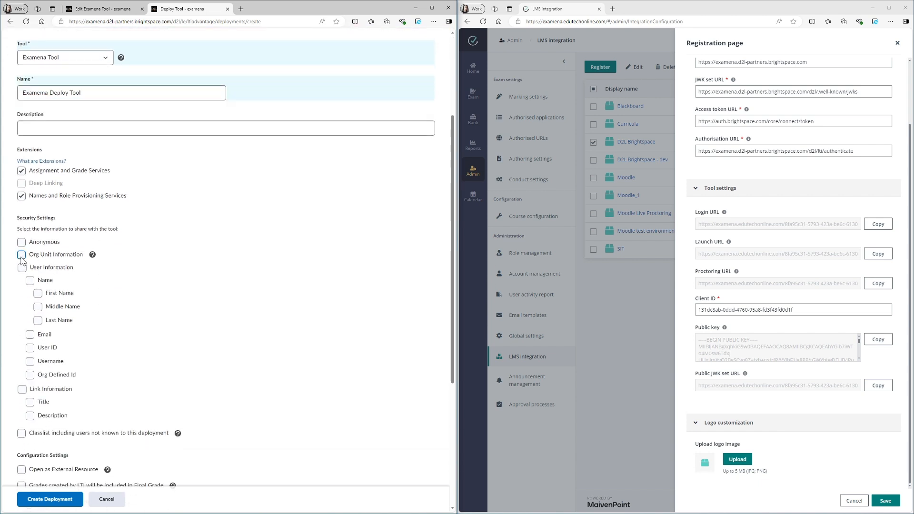
scroll(22, 270, "down", 3)
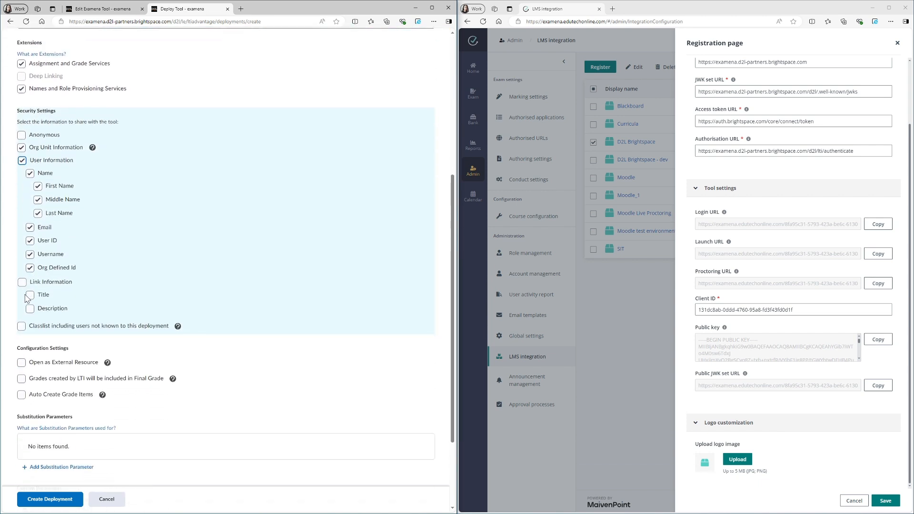
left_click(22, 281)
left_click(22, 326)
scroll(23, 295, "down", 3)
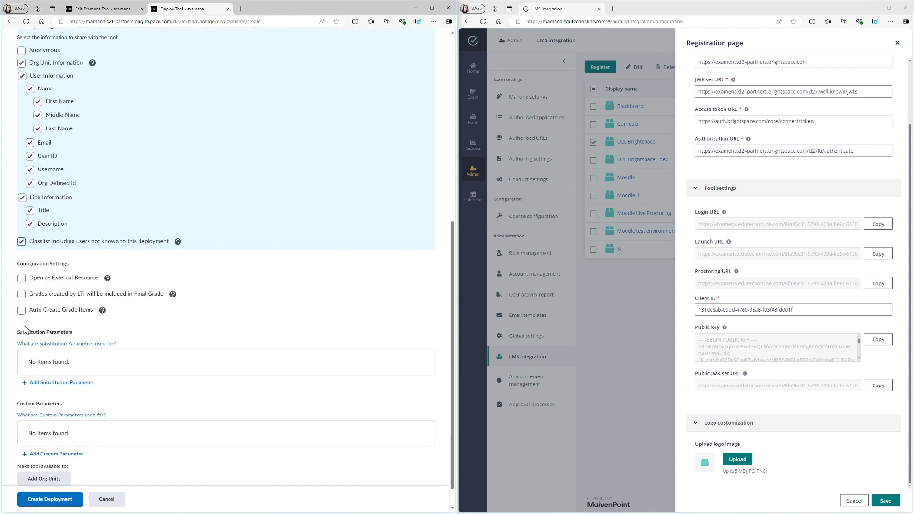
- Enable Open as External Resource, inclusion of LTI grades in Final Grade, and Auto Create Grade Items
left_click(21, 256)
left_click(22, 271)
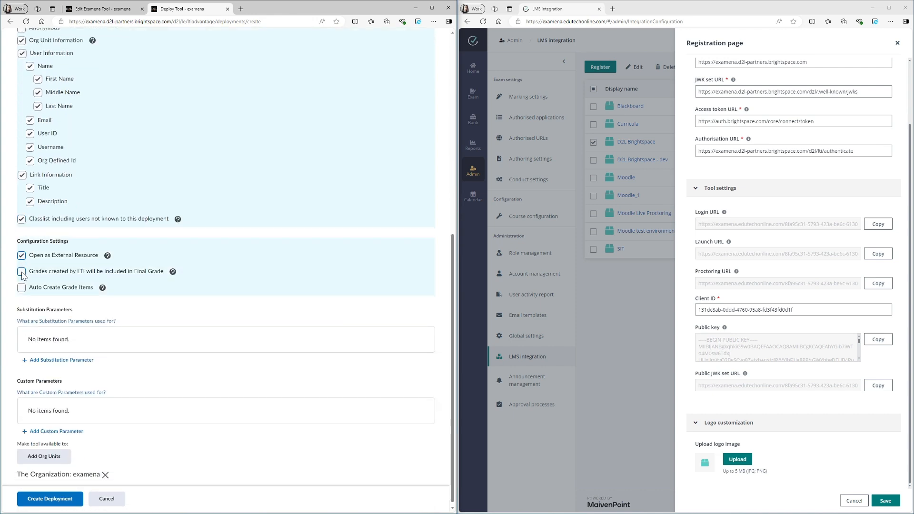
left_click(21, 287)
scroll(21, 290, "down", 1)
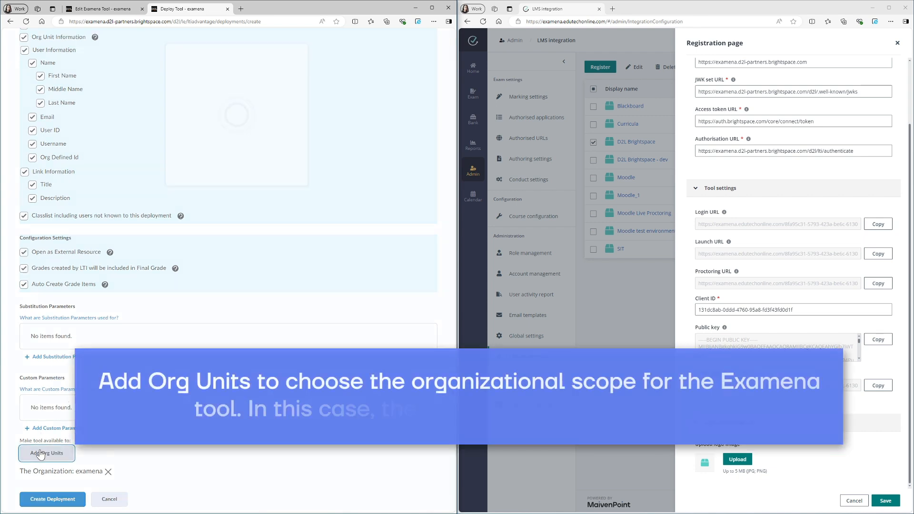
- Make the deployment available to Sample Course, D2L-Sample-Eng1101, and save it
left_click(57, 453)
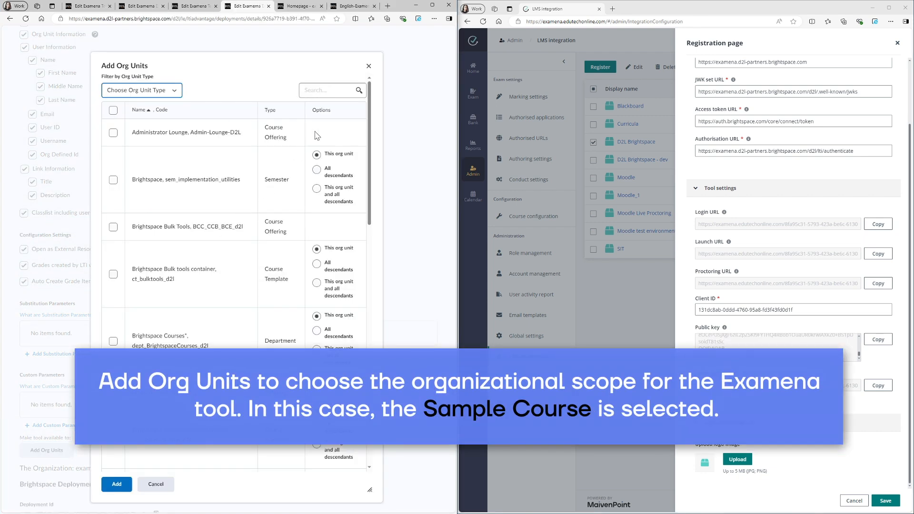
left_click(324, 92)
type("sample course")
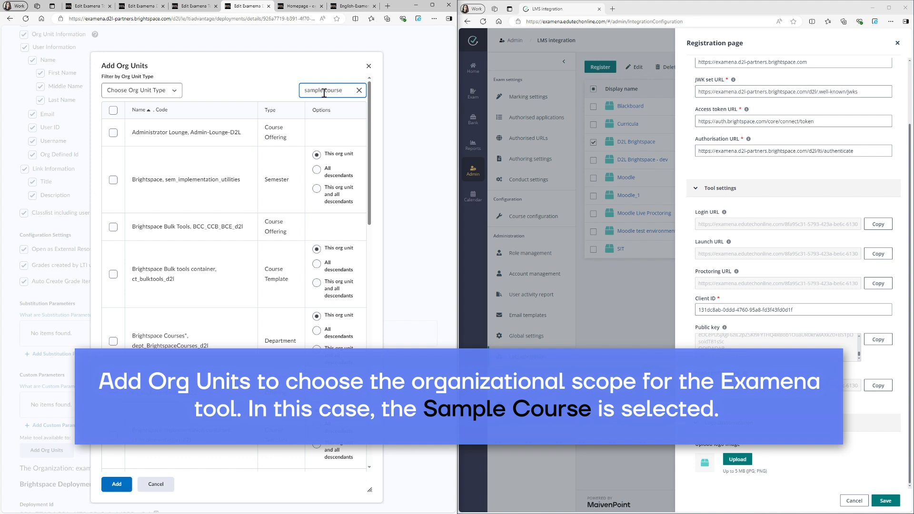
key("Return")
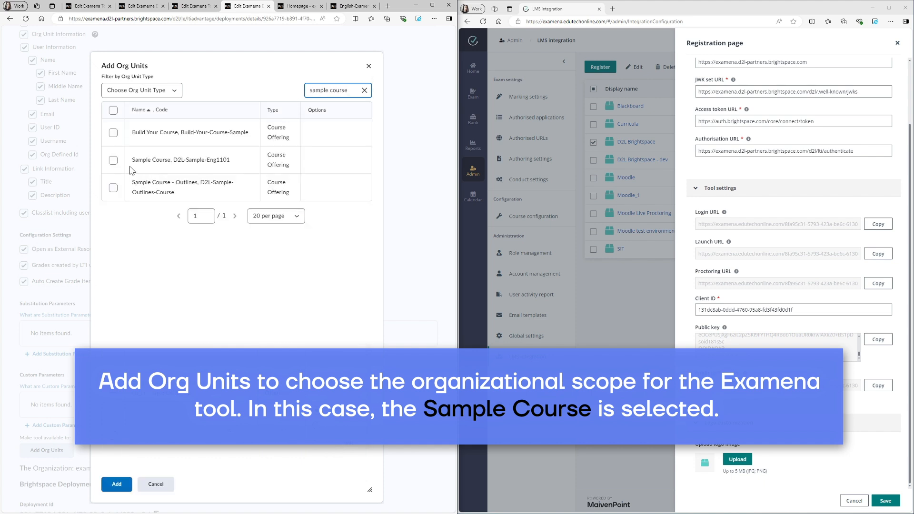
left_click(113, 161)
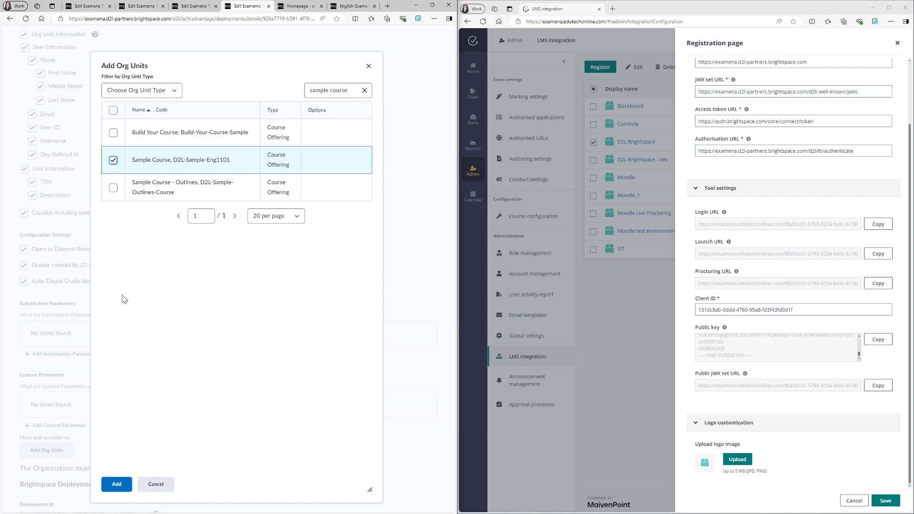
left_click(118, 485)
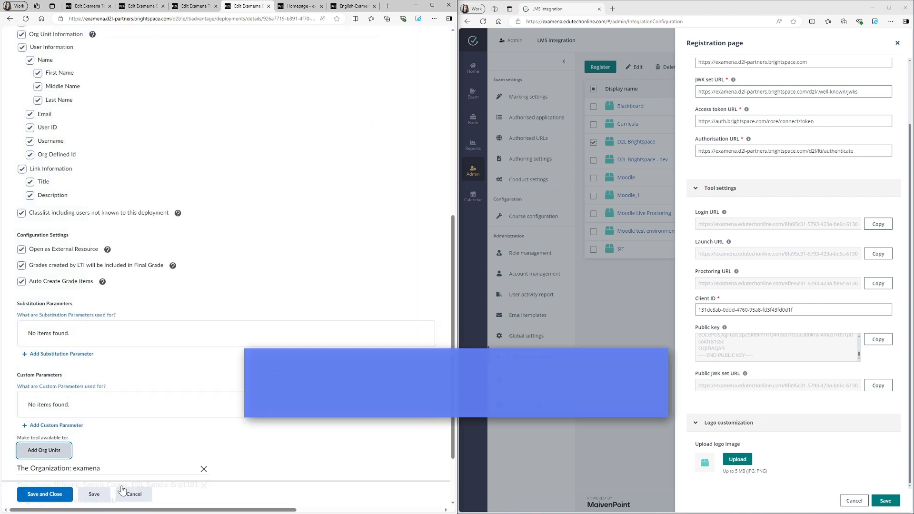
scroll(133, 451, "down", 2)
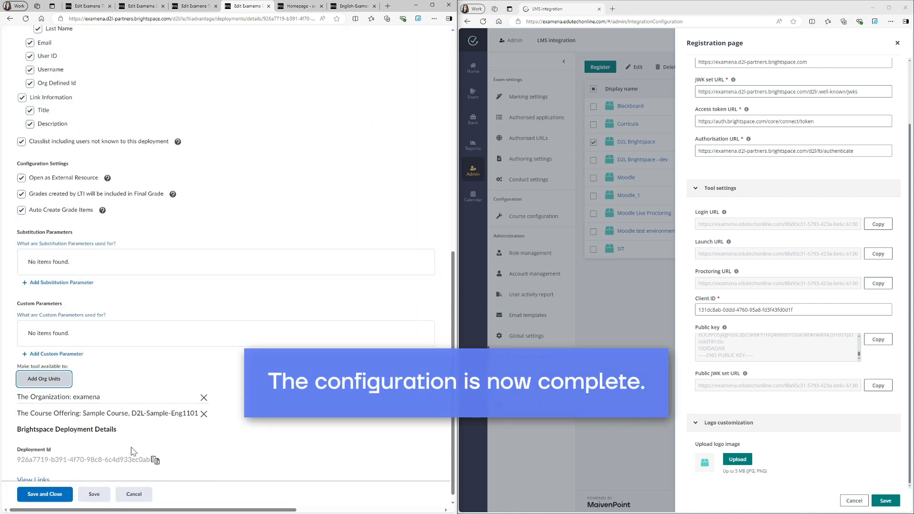
left_click(92, 498)
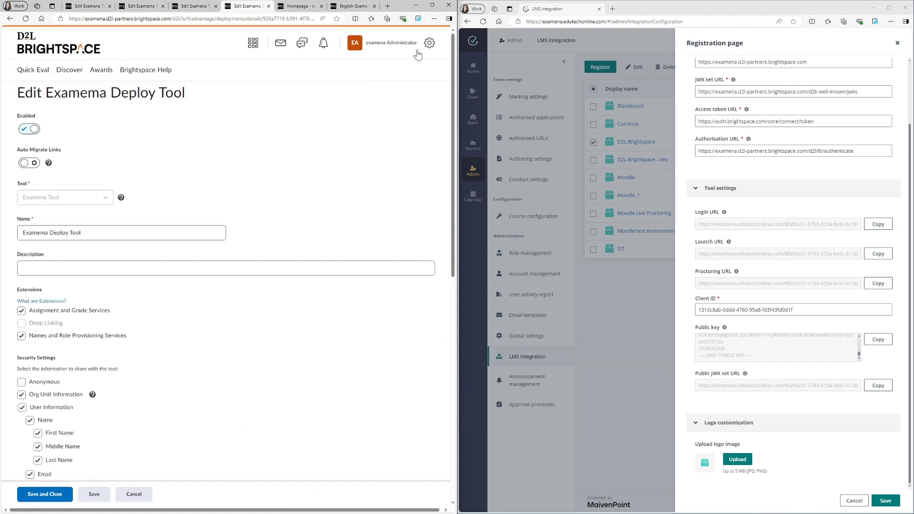
- Go to the Brightspace homepage and open the Sample Course
left_click(433, 6)
left_click(279, 48)
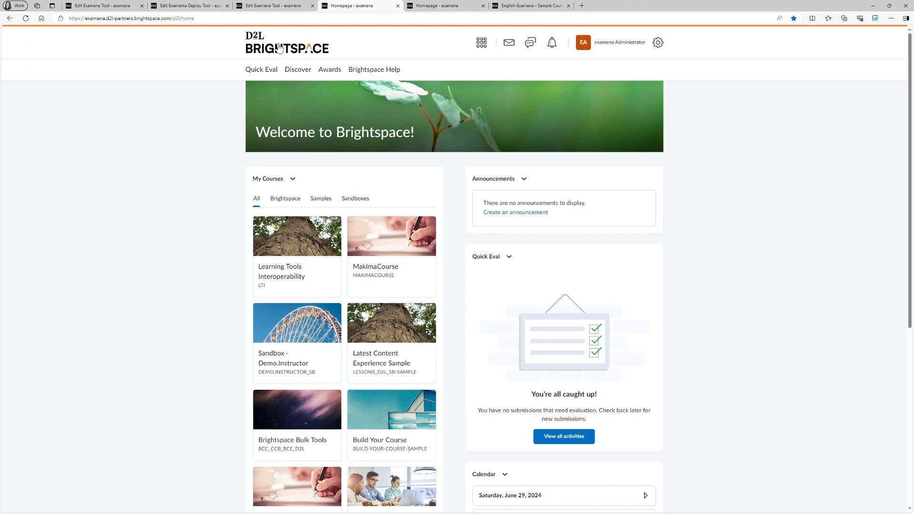
scroll(281, 366, "down", 3)
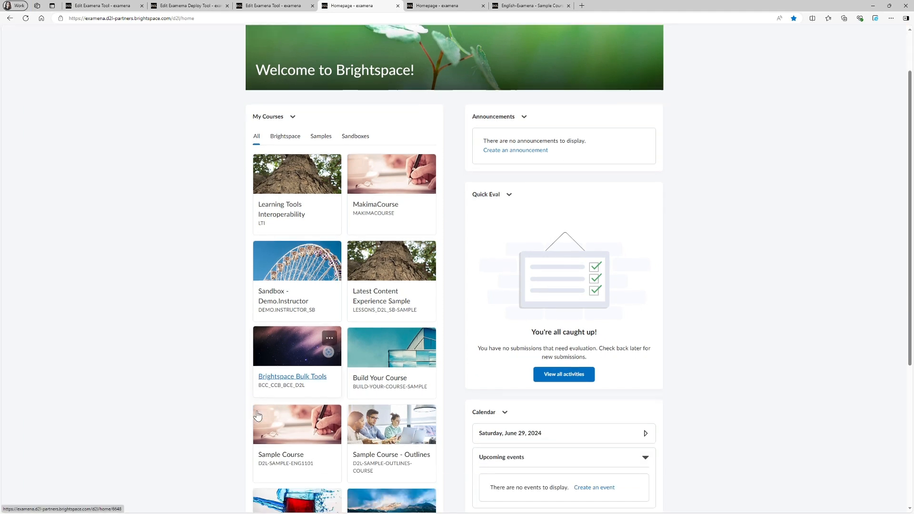
left_click(273, 372)
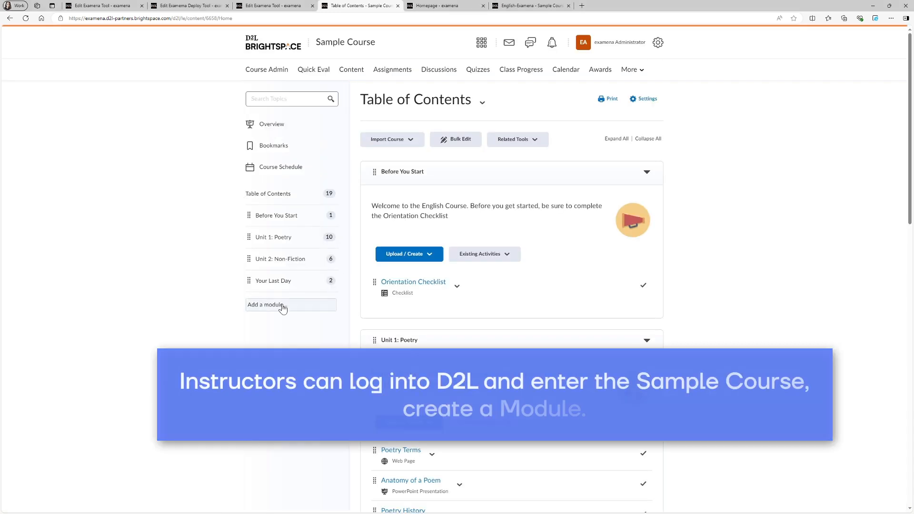
- Add a module named English-Examena to the course's table of contents
left_click(277, 308)
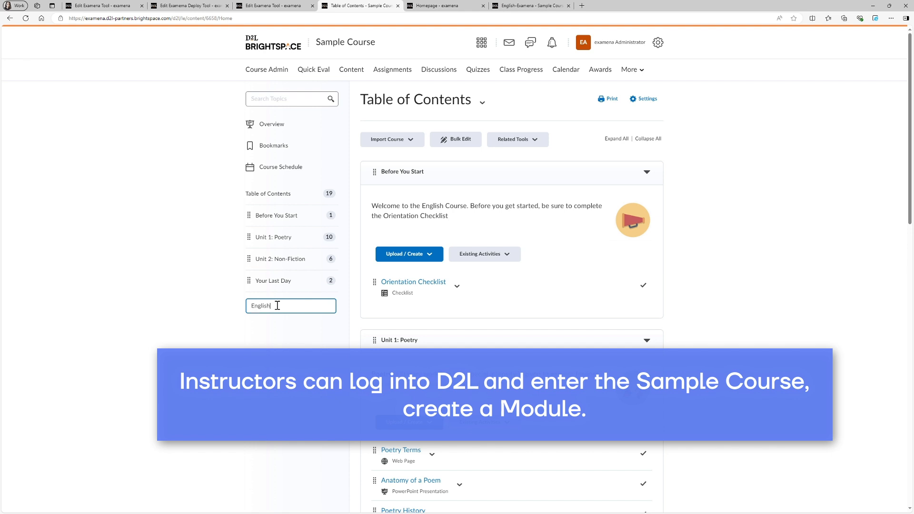
type("English-Examena")
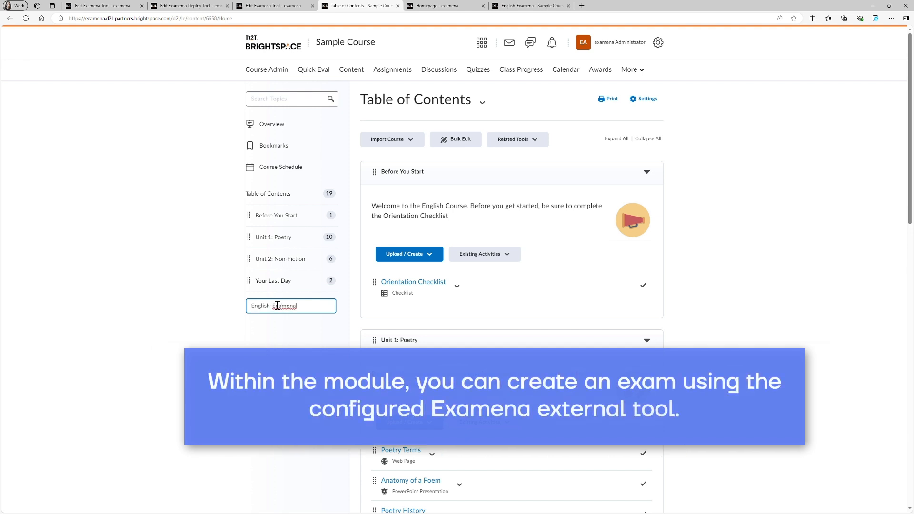
key("Return")
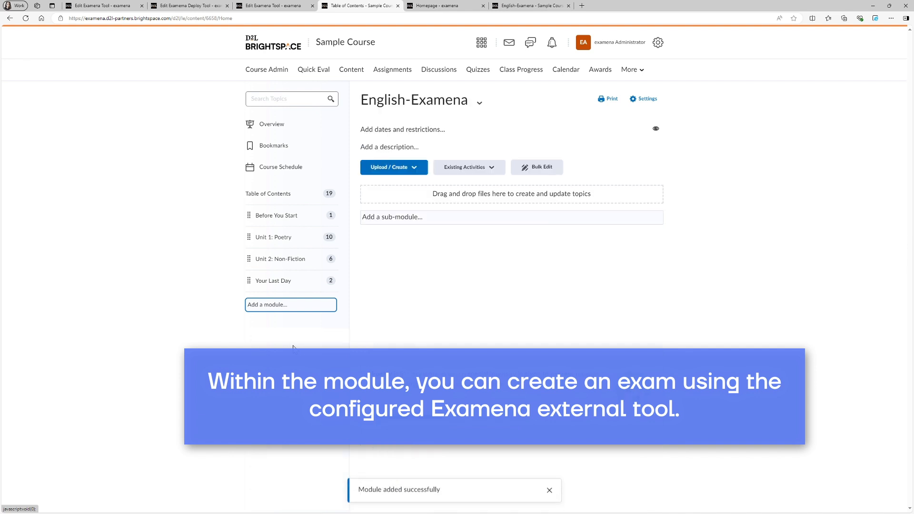
- Create a new LTI link in the module titled Mid English Exam 2024
left_click(491, 169)
left_click(483, 244)
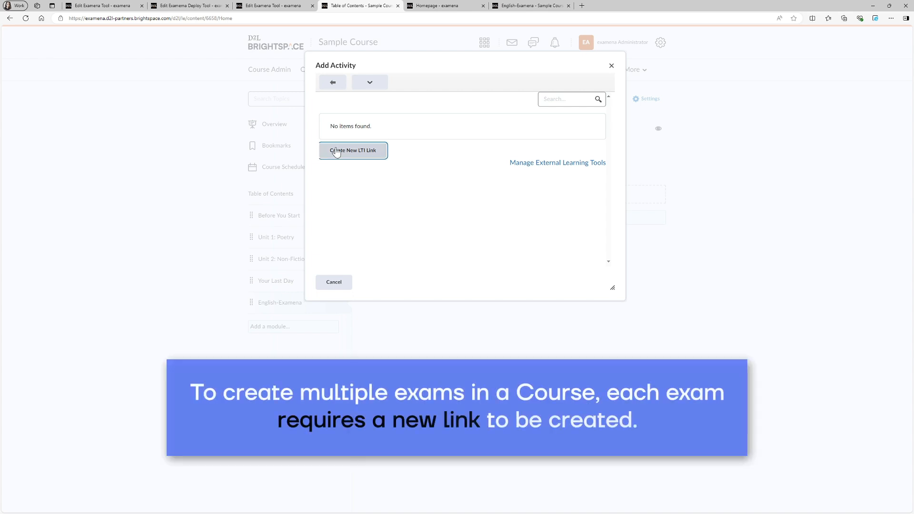
left_click(335, 150)
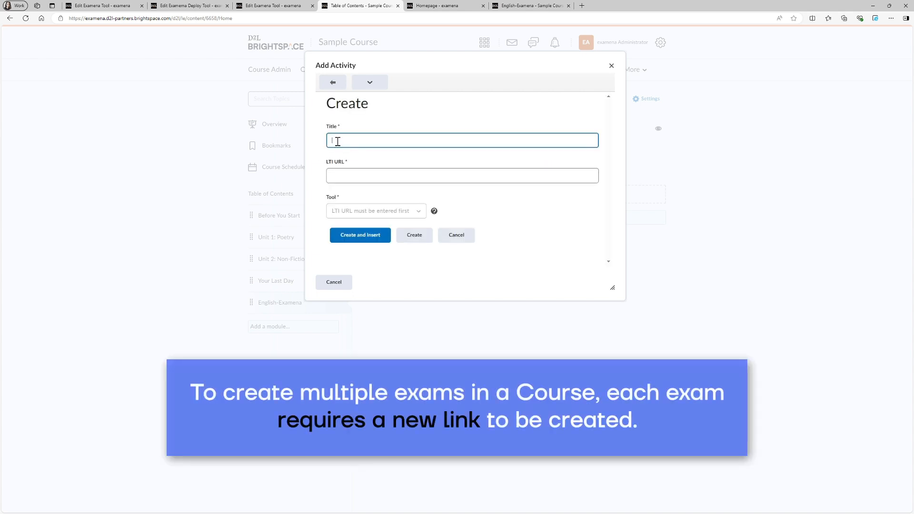
type("Mid English Exam 2024")
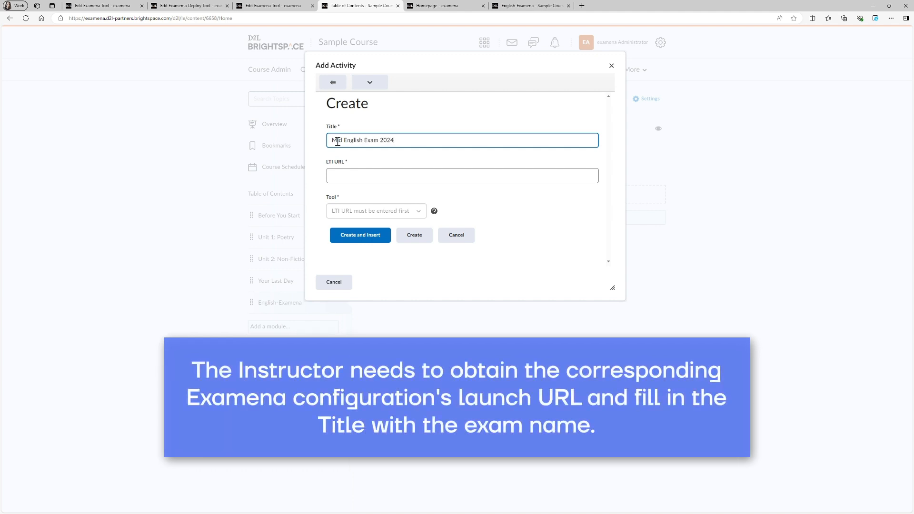
- Copy Examena's Launch URL into the LTI link's LTI URL field
left_click(358, 176)
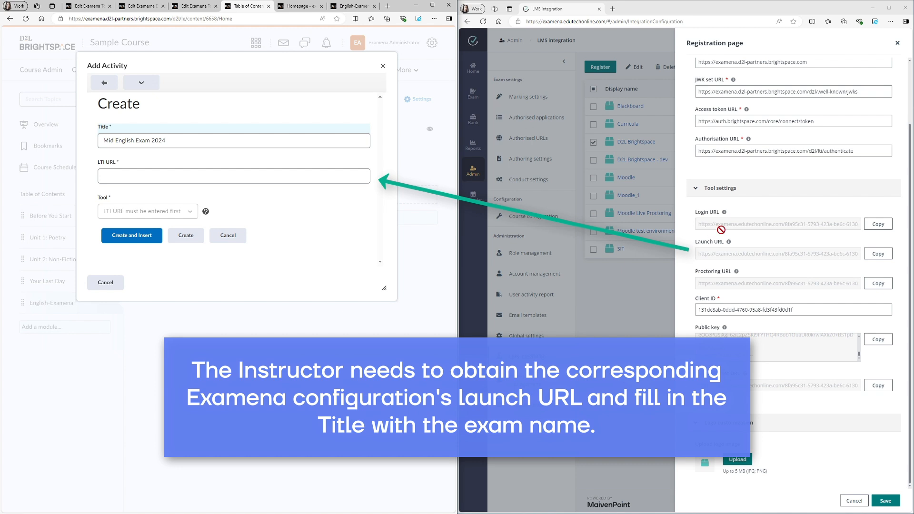
double_click(876, 254)
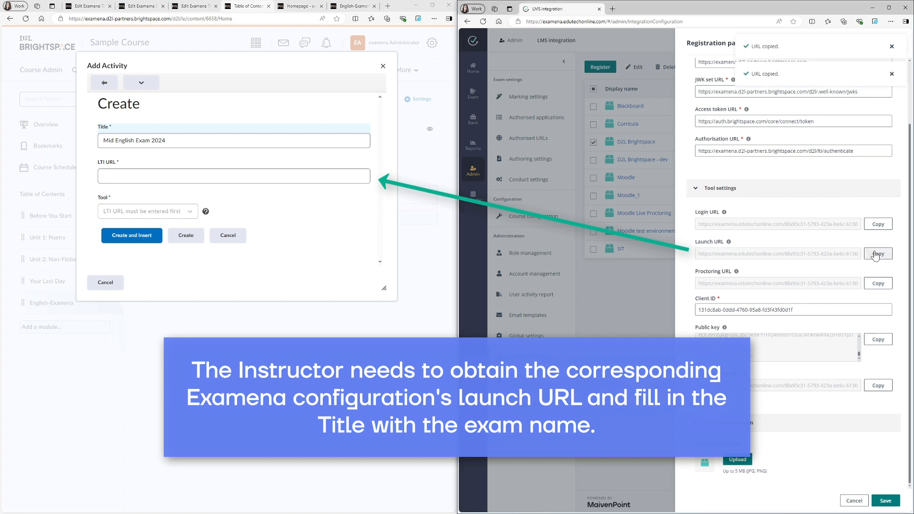
left_click(308, 175)
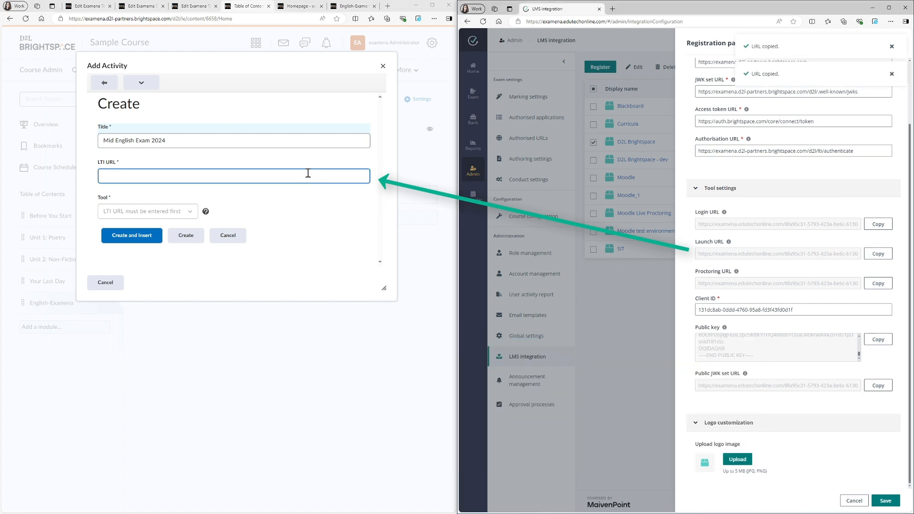
key("ctrl+v")
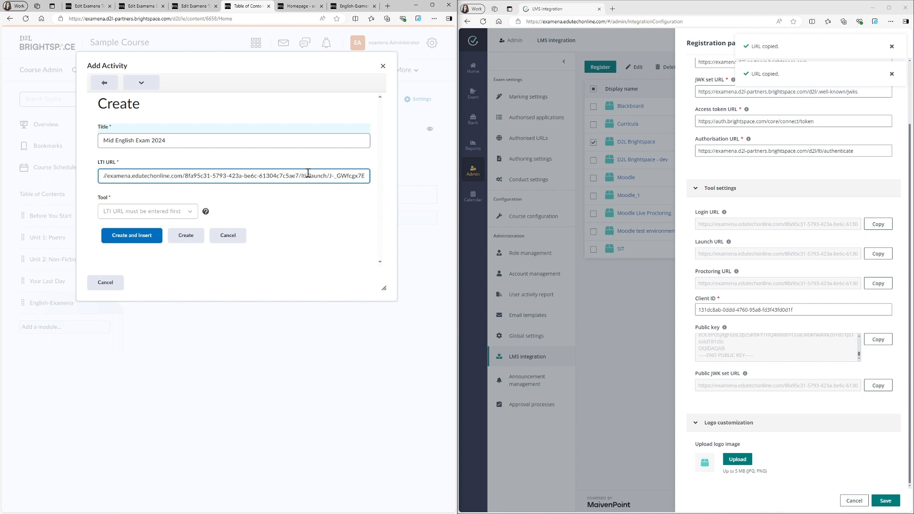
- Create and insert the link using the Examena Deploy Tool, then launch Mid English Exam 2024
left_click(167, 210)
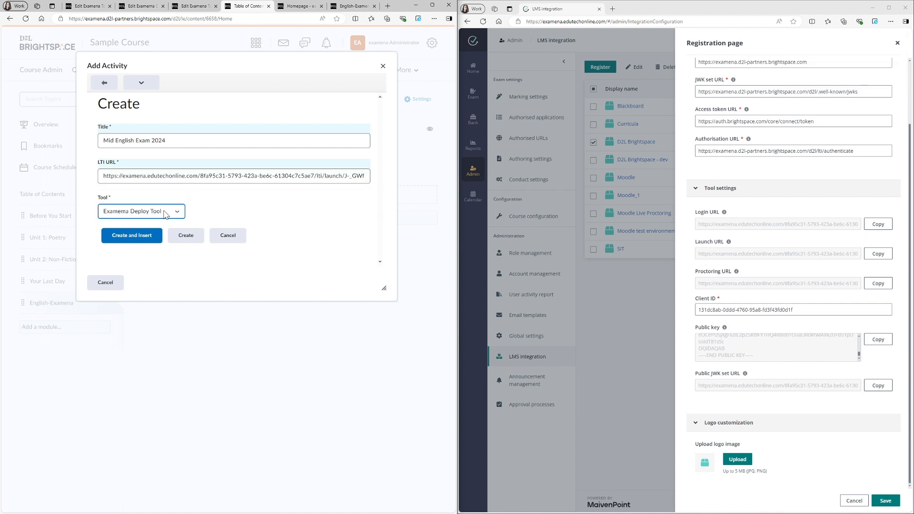
left_click(165, 212)
left_click(165, 212)
left_click(145, 236)
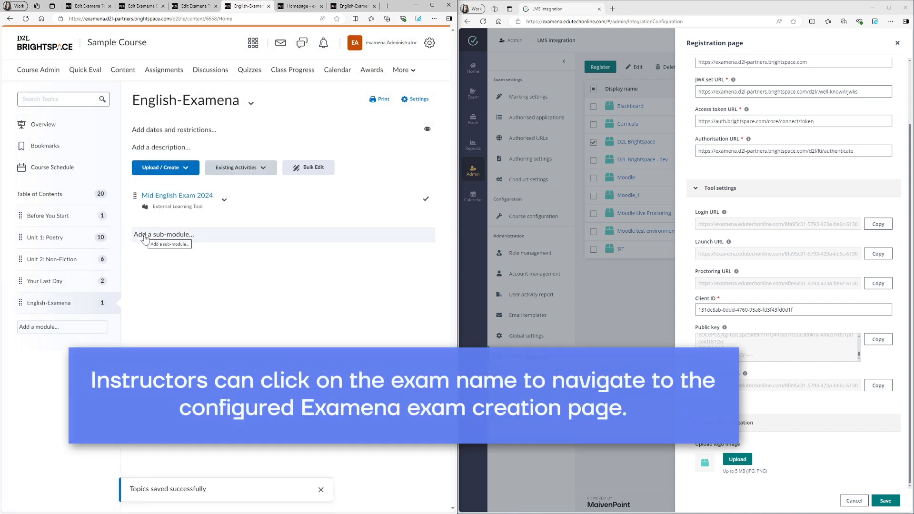
left_click(180, 199)
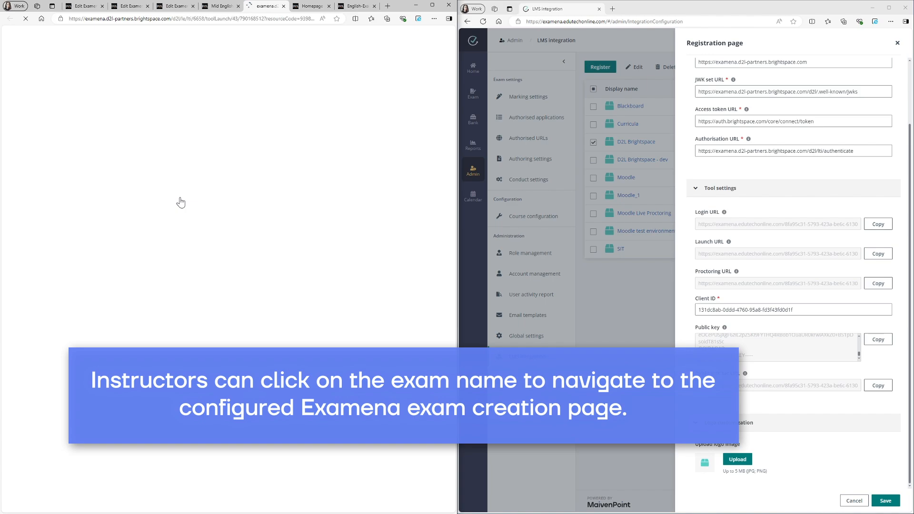
- Open the exam creation page and switch the exam to a flexible time range opening 30.06.2024 11:30
left_click(432, 5)
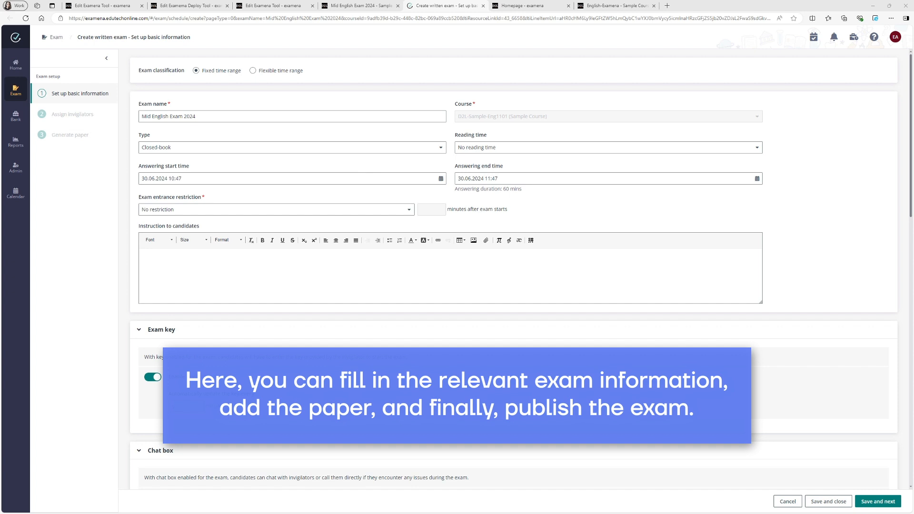
left_click(287, 71)
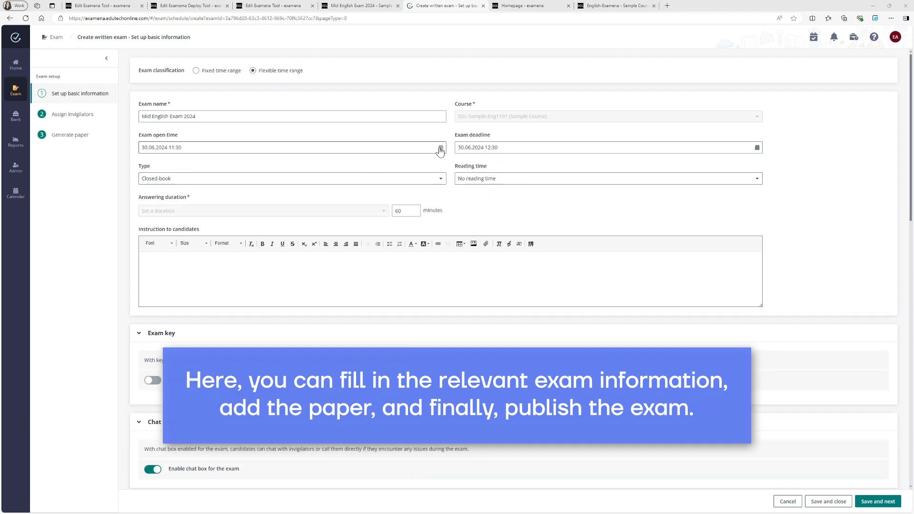
left_click(440, 148)
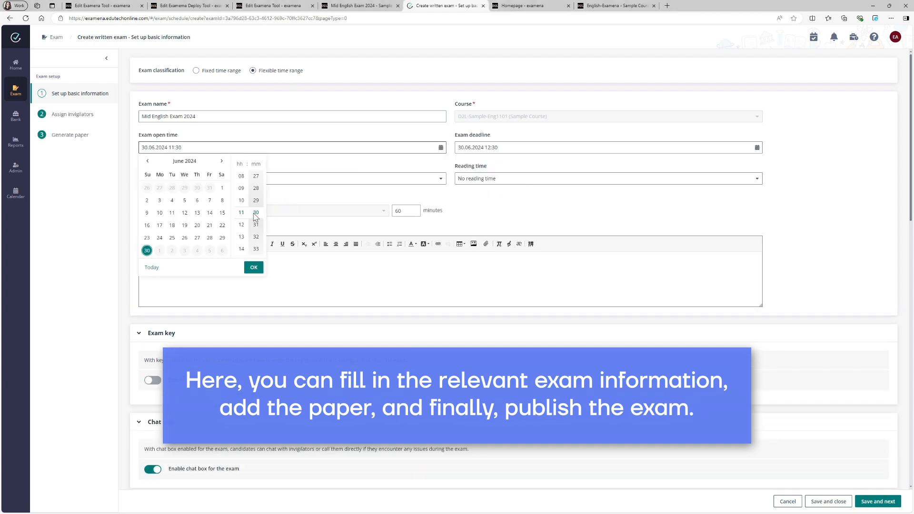
left_click(255, 265)
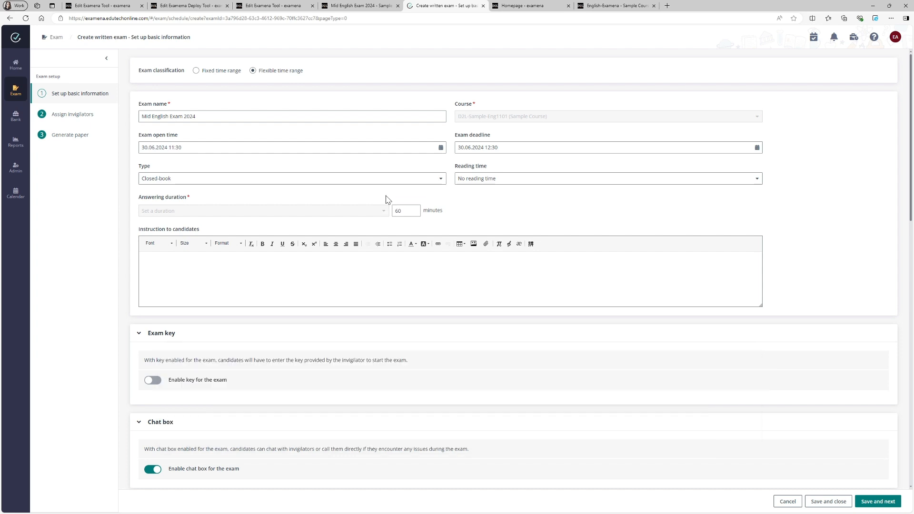
- Set the exam type to Open-book and the answering duration to No answering duration
left_click(240, 179)
left_click(189, 210)
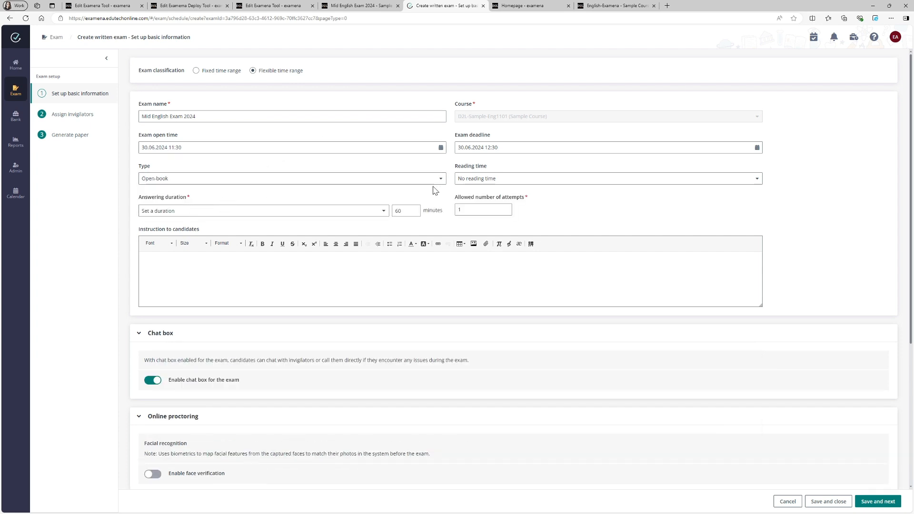
left_click(376, 212)
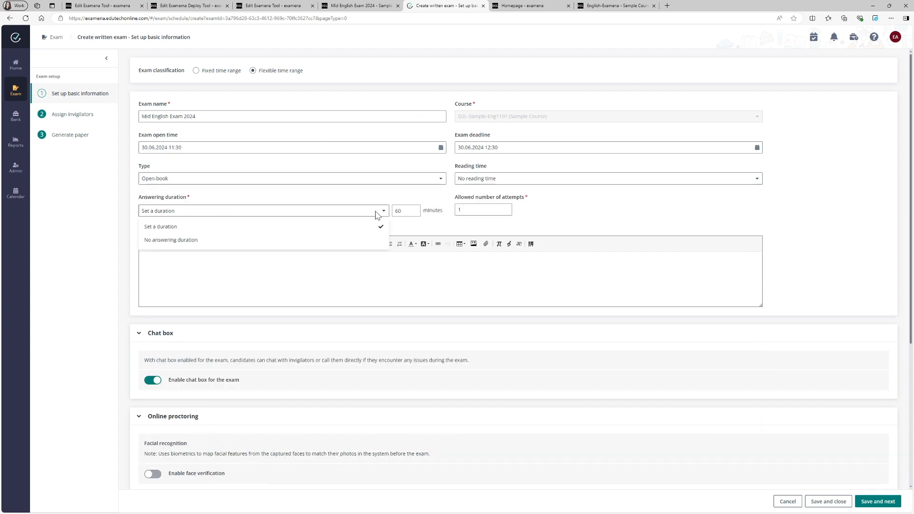
left_click(197, 241)
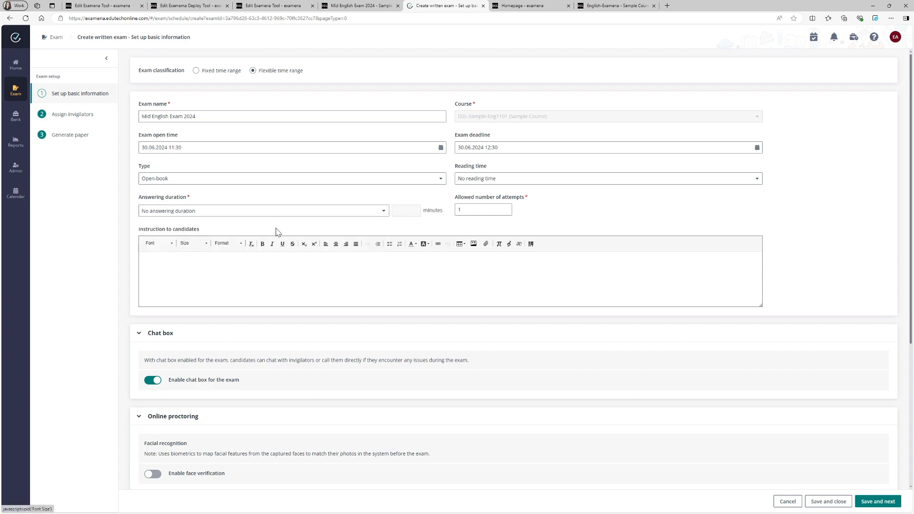
- Enable face verification under online proctoring and save through the basic information and invigilator steps
scroll(399, 231, "down", 2)
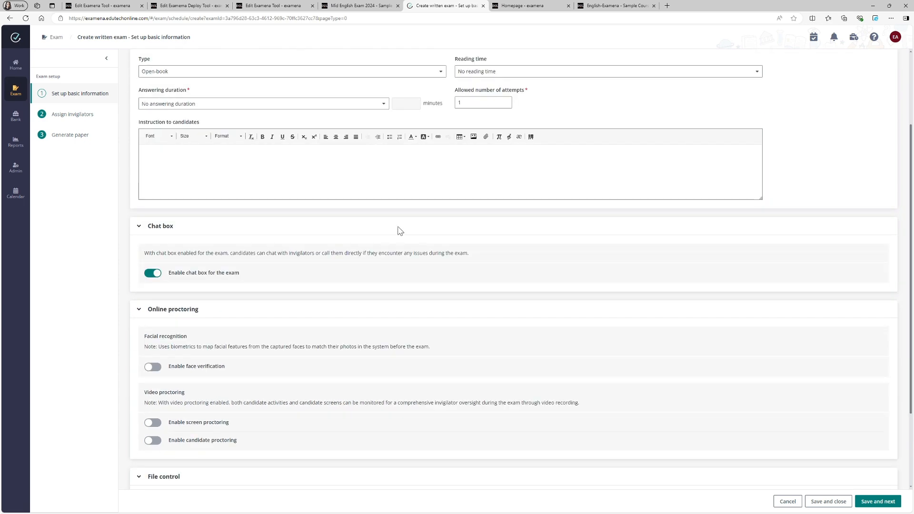
scroll(399, 230, "down", 2)
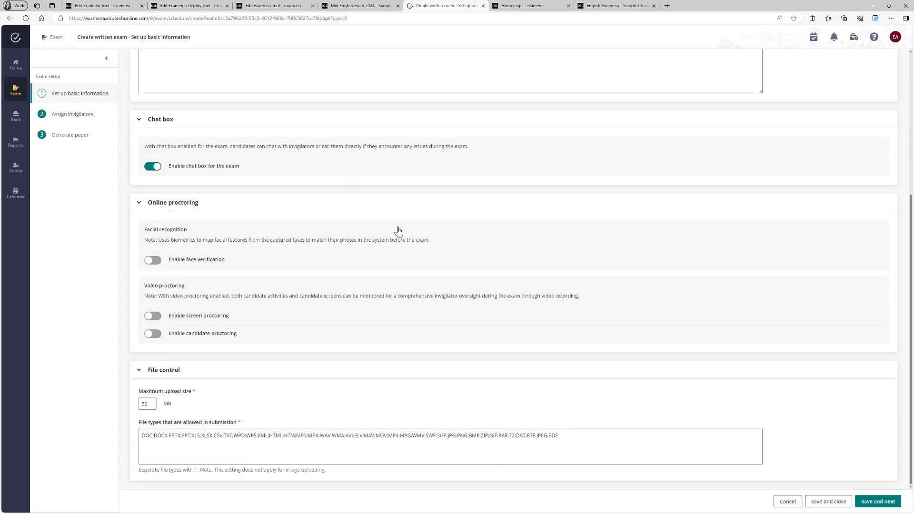
left_click(151, 261)
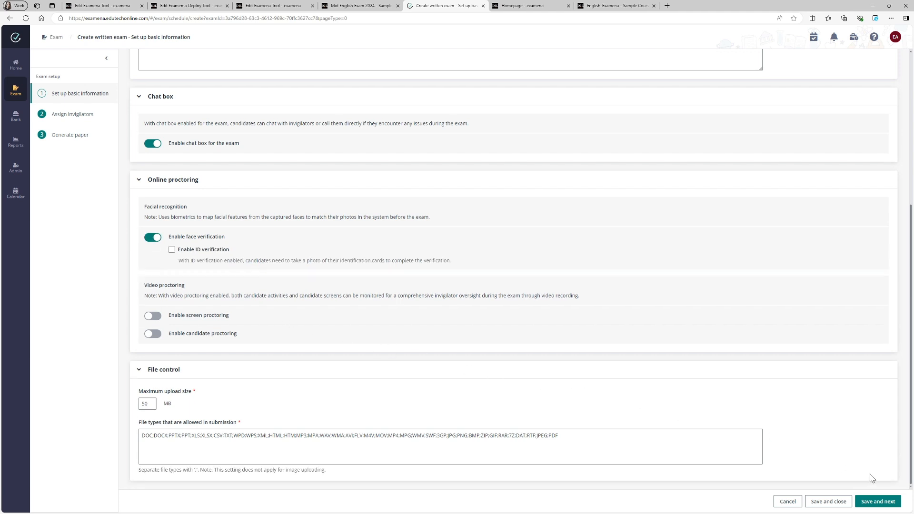
left_click(893, 504)
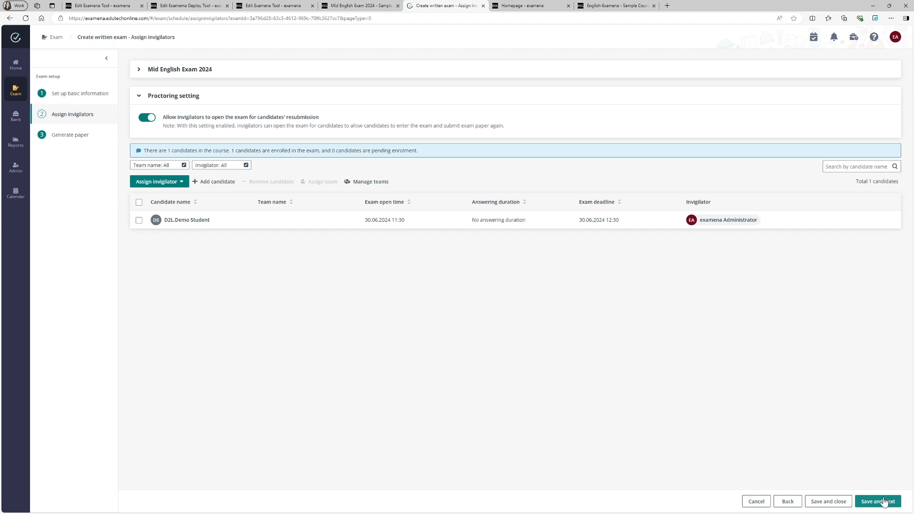
left_click(881, 502)
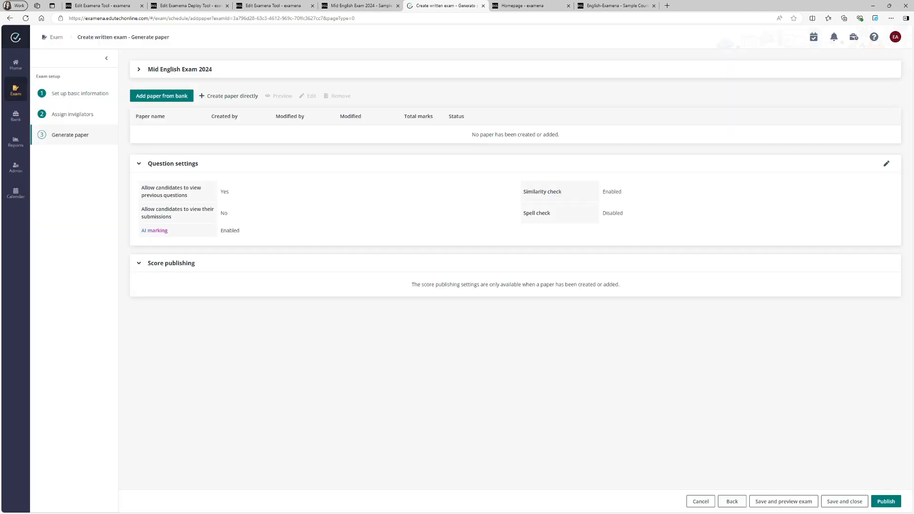
- Add the D2L Sample paper from the paper bank to the exam
left_click(163, 96)
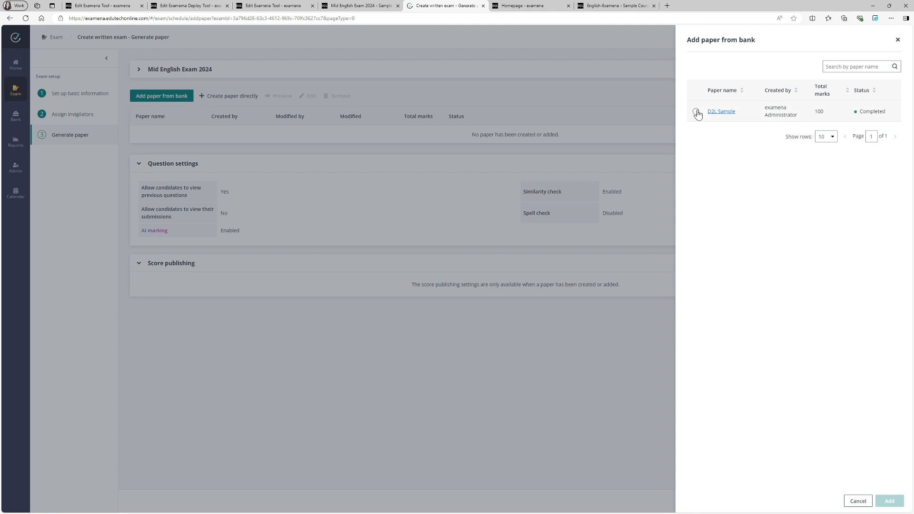
left_click(697, 114)
left_click(890, 501)
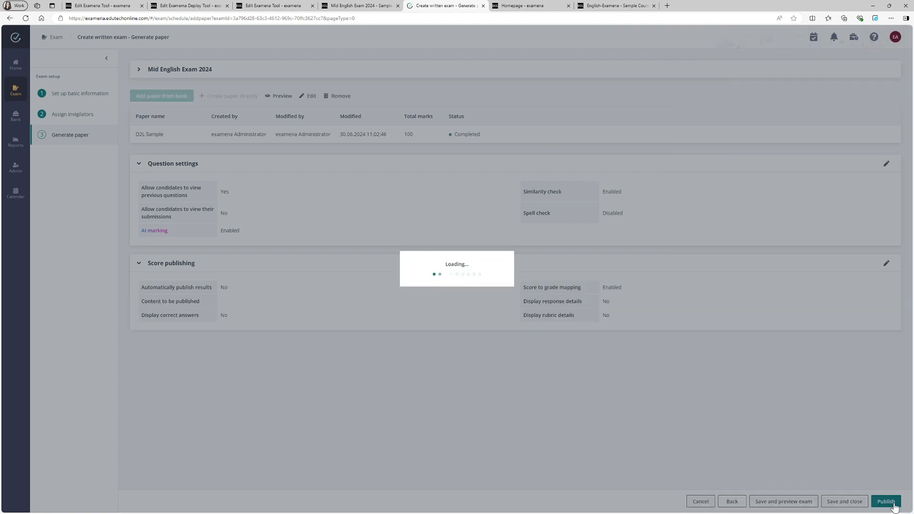
- Edit question settings to enable spell check and allow candidates to view their submissions, then save
left_click(886, 164)
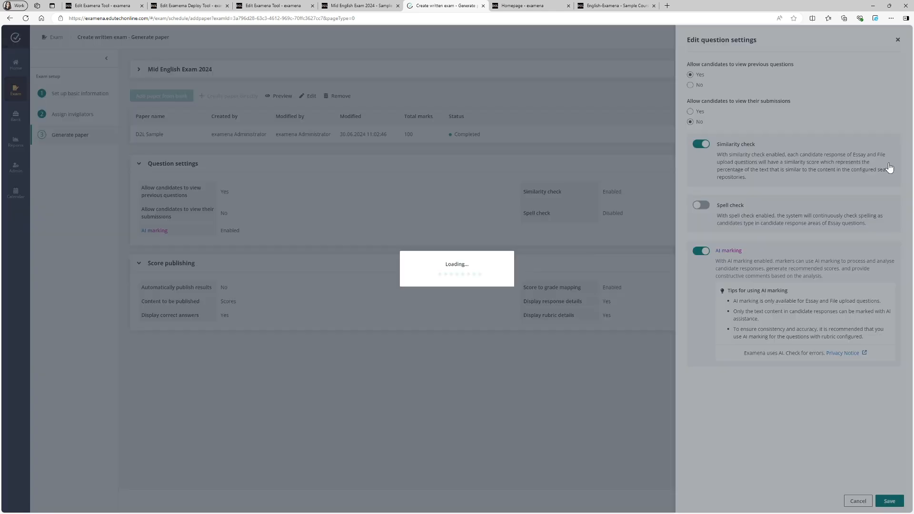
left_click(703, 206)
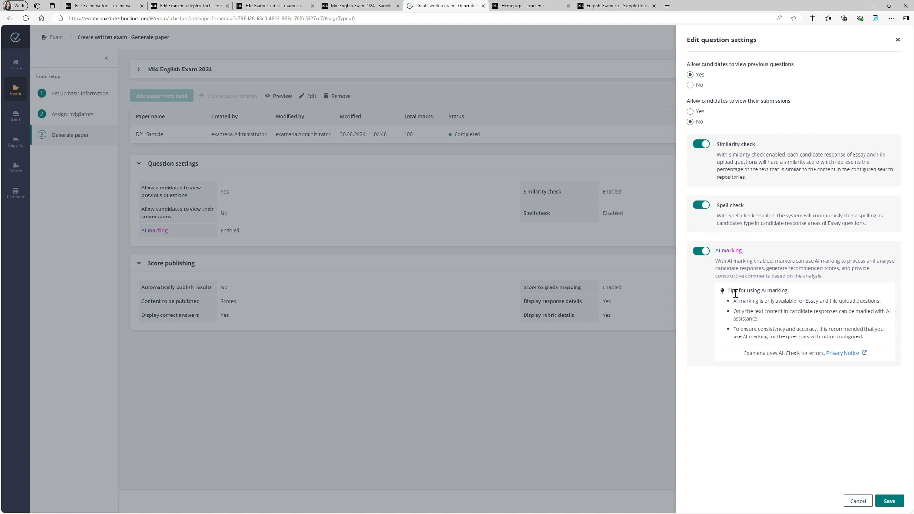
left_click(691, 112)
left_click(890, 501)
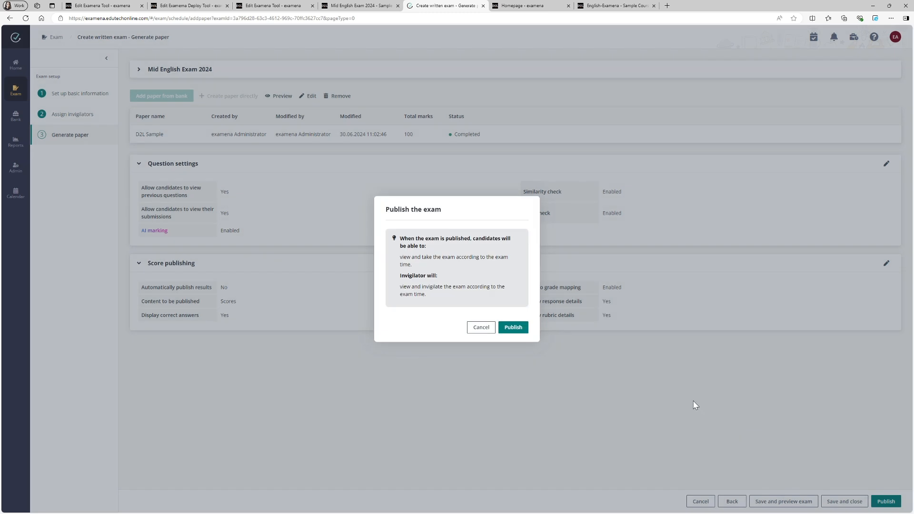
- Publish the exam and open Mid English Exam 2024 from the English-Examena module in the course
left_click(502, 329)
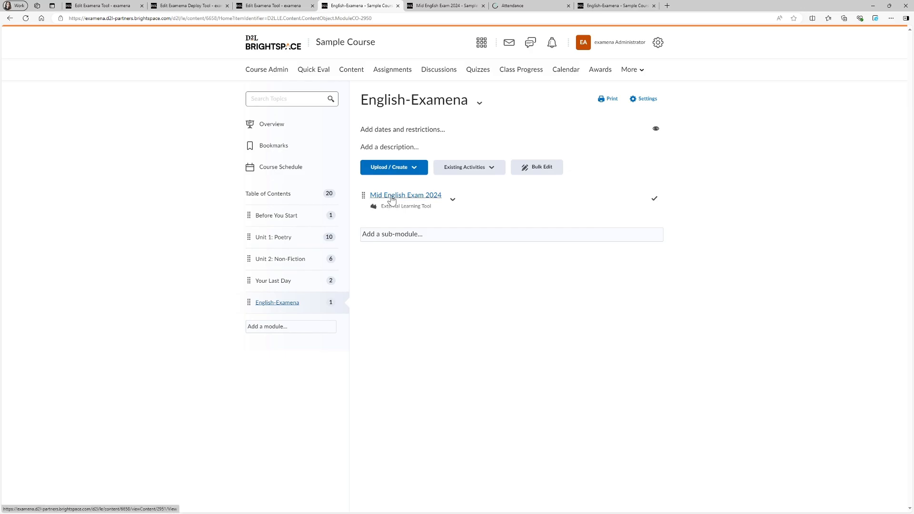
left_click(391, 196)
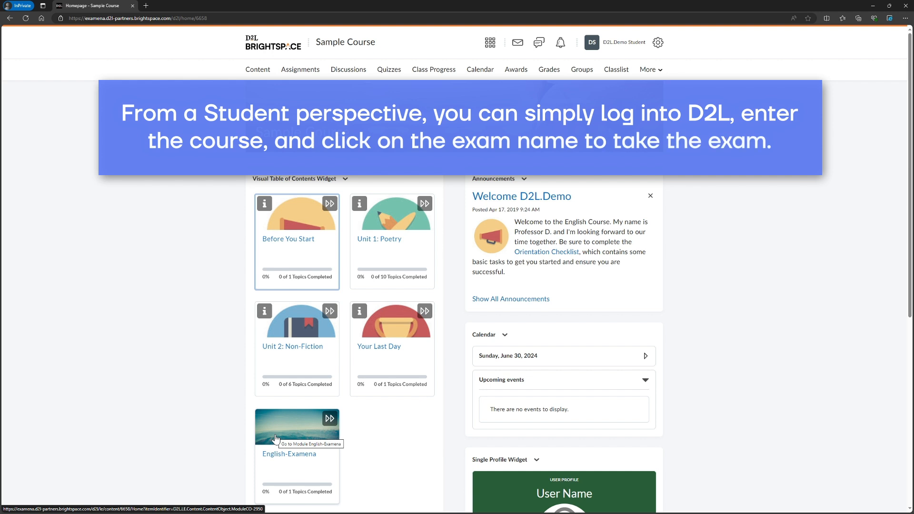
- As the student, open the English-Examena module and launch Mid English Exam 2024
left_click(275, 439)
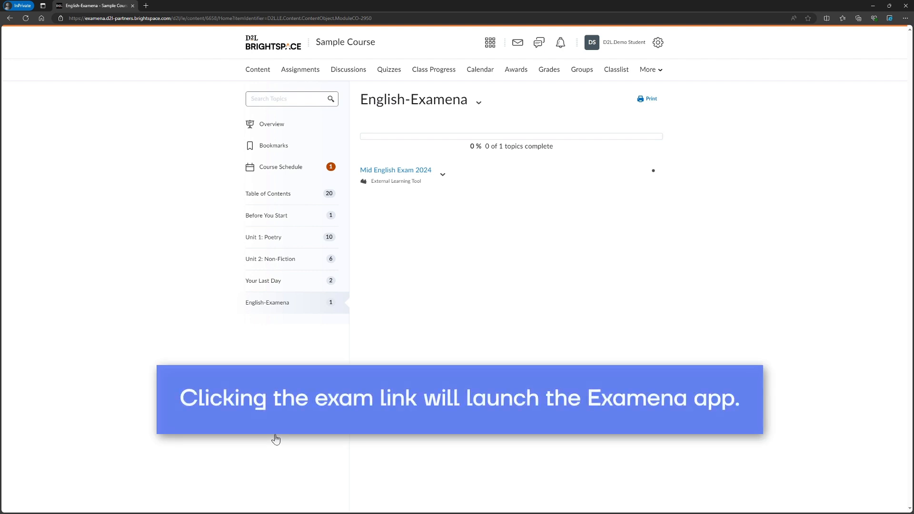
left_click(423, 175)
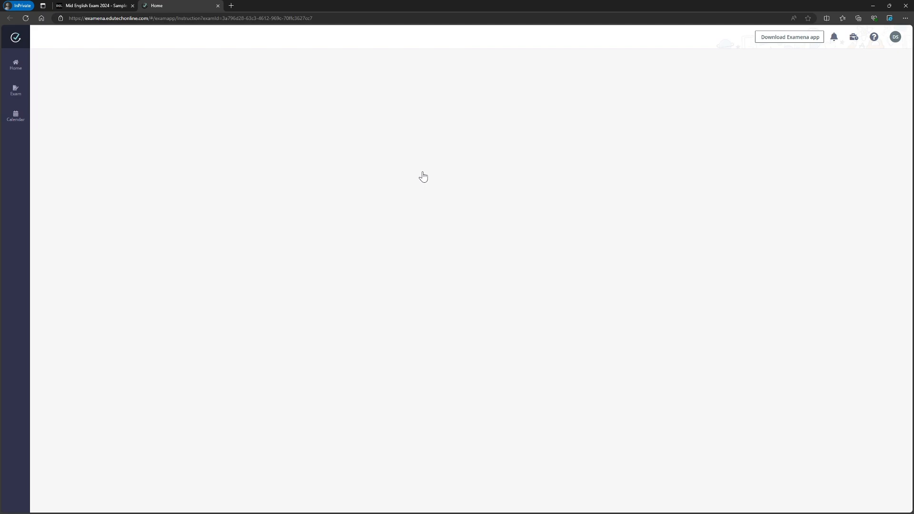
left_click(307, 156)
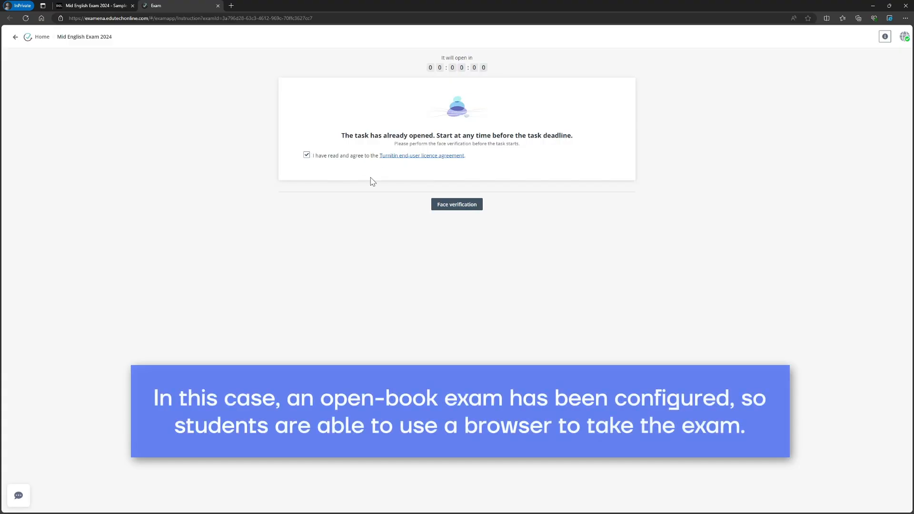
- Complete face verification with the camera allowed, then start the exam
left_click(464, 206)
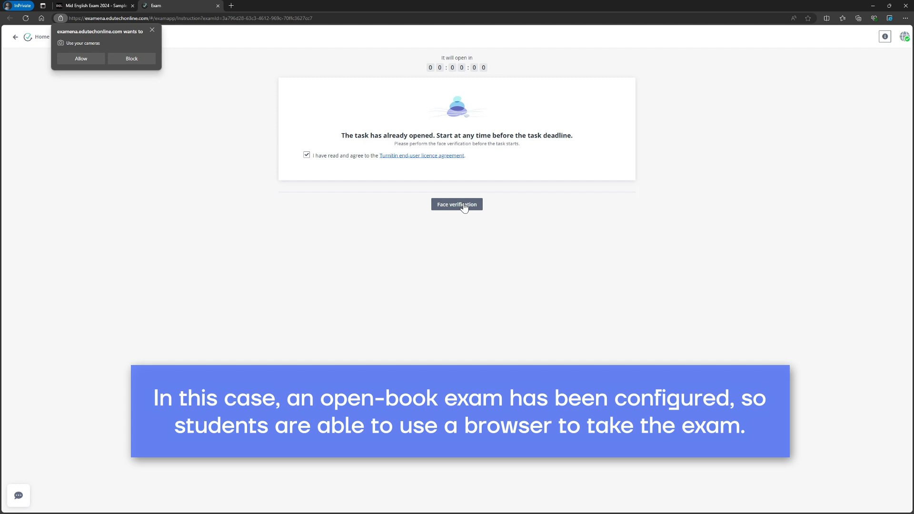
left_click(82, 59)
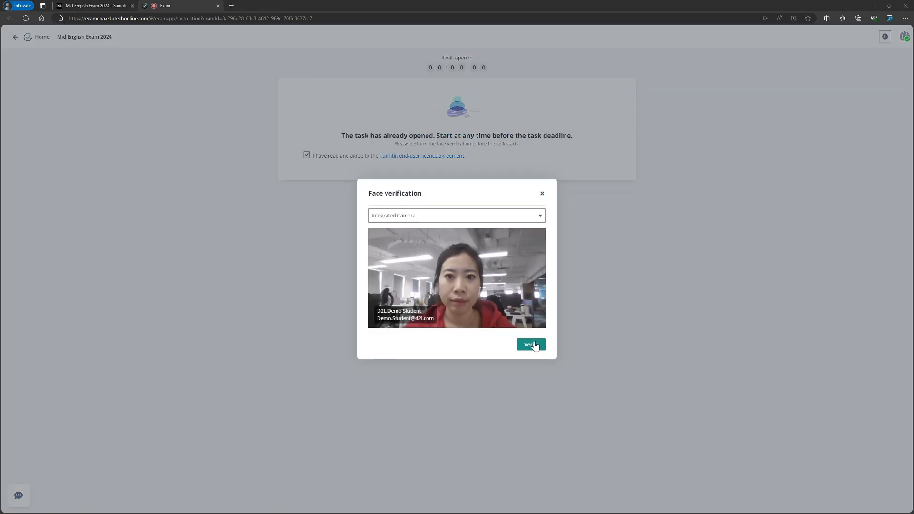
left_click(534, 346)
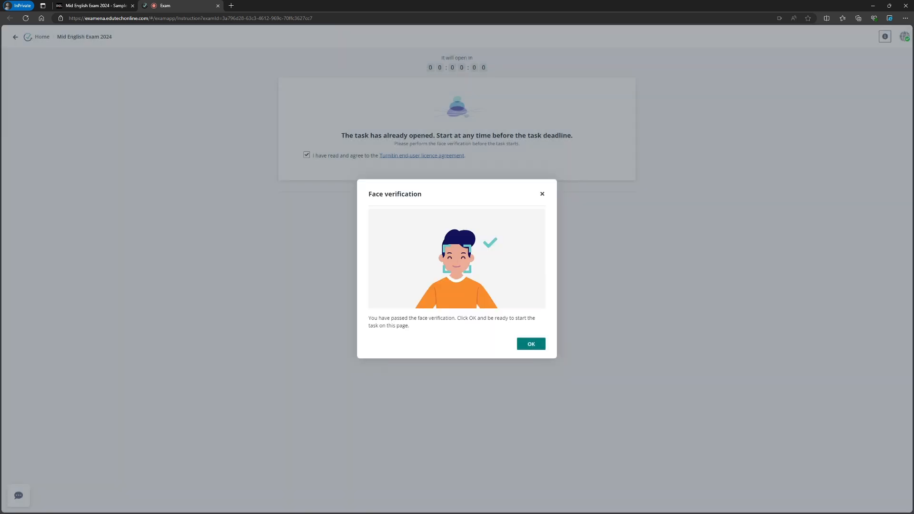
left_click(530, 344)
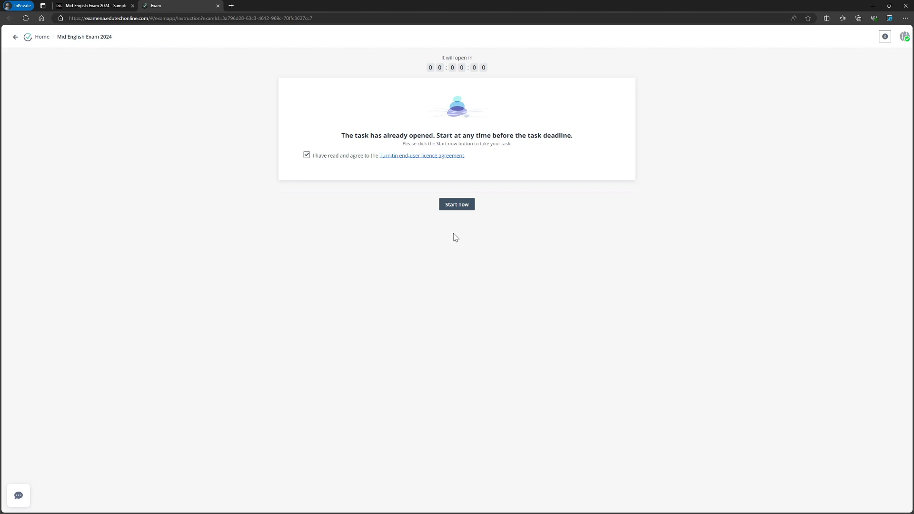
left_click(460, 206)
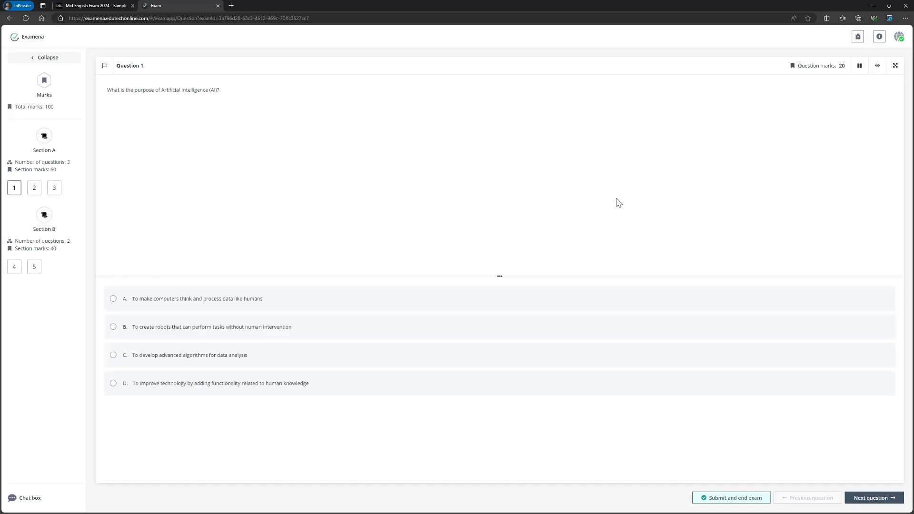
- Enlarge the answer area and answer question 1 with option D, moving to the next question
left_click_drag(499, 276, 500, 148)
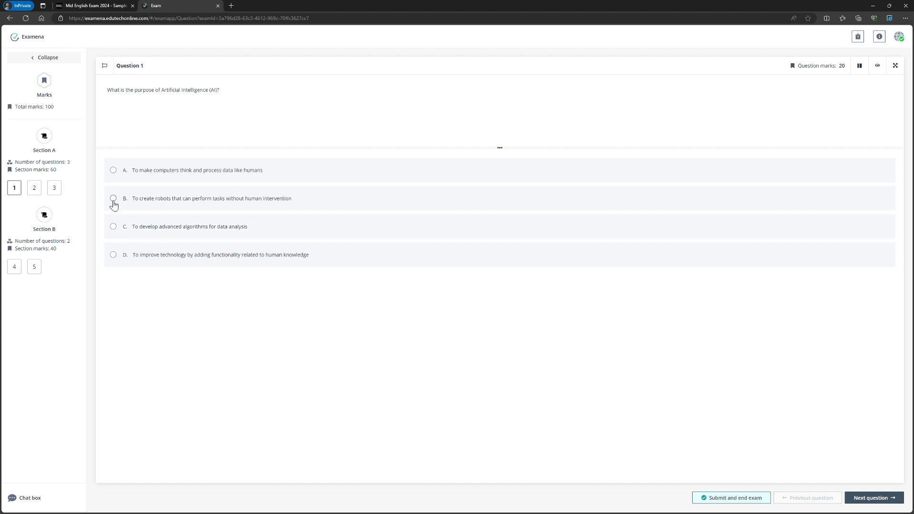
left_click(114, 255)
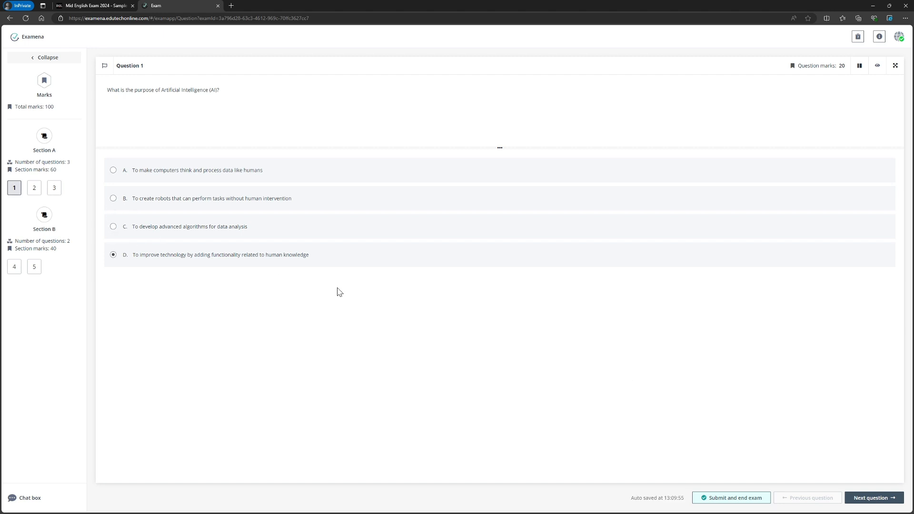
left_click(877, 498)
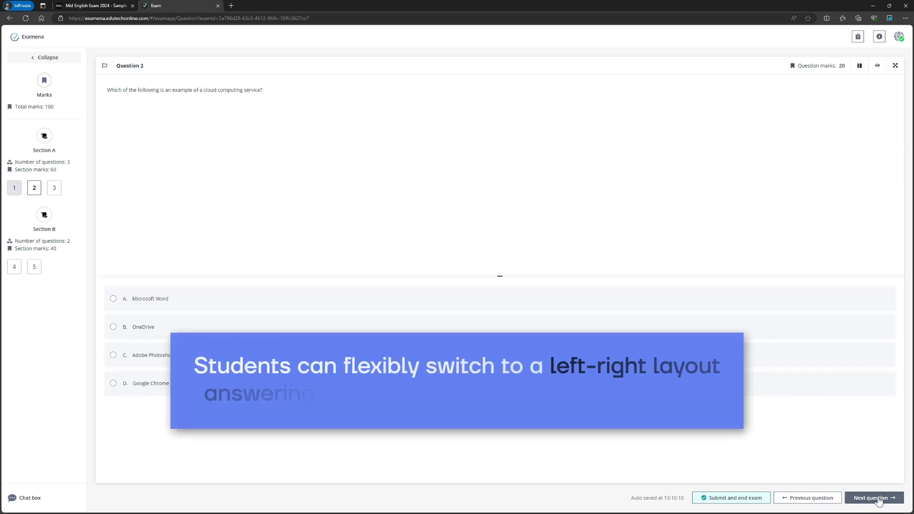
- Switch to the left-right layout and answer questions 2 and 3 with OneDrive and option D
left_click(859, 65)
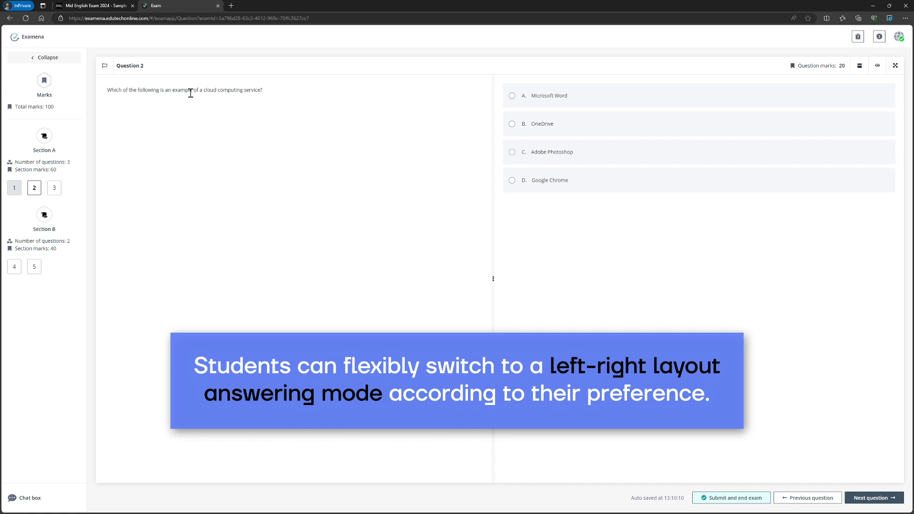
left_click(511, 124)
left_click(866, 498)
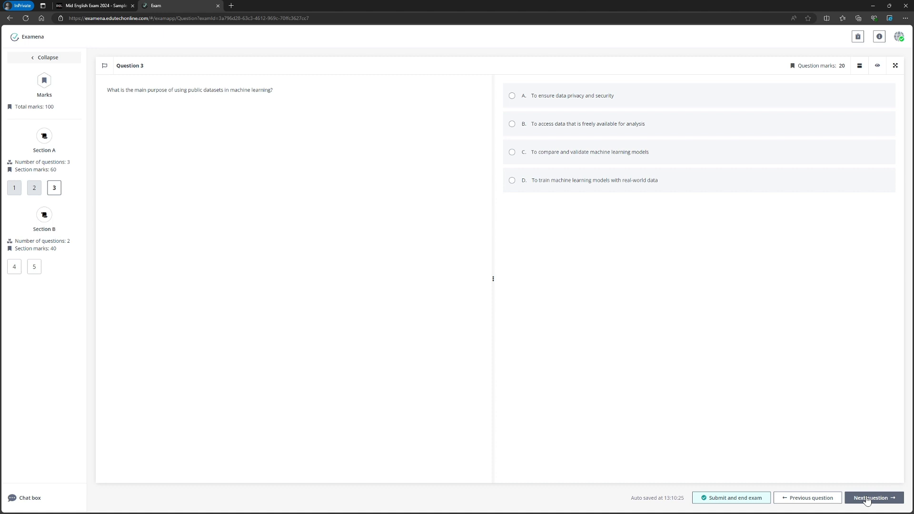
left_click(512, 179)
left_click(886, 498)
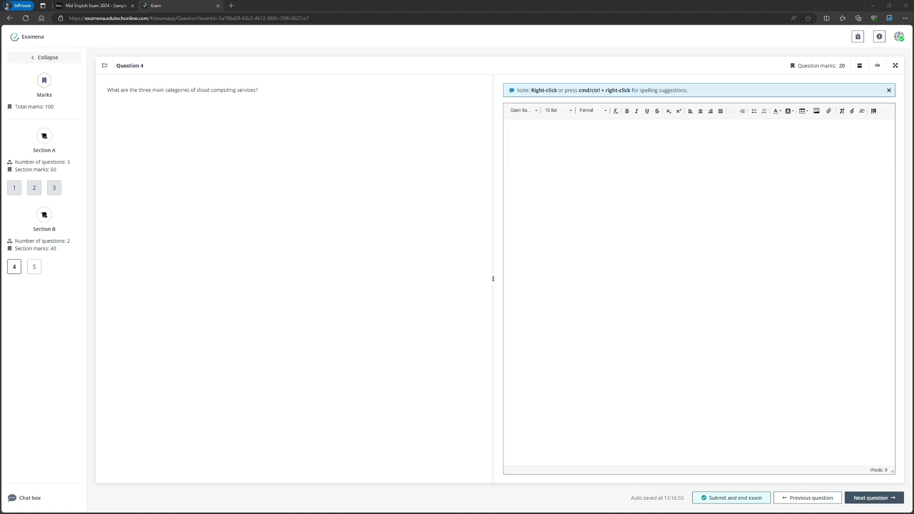
- Widen the answer pane and paste a numbered answer on Infrastructure as a Service into question 4
left_click_drag(494, 277, 312, 269)
left_click(327, 265)
type("Infrastructure as a Service (IaaS): This is the most basic category, providing fundamental computing resources such as virtualized computing infrastructure over the internet. IaaS delivers virtualized hardware, storage, and networking capabilities, allowing businesses to rent these resources on a pay-as-you-go basis. Providers manage the physical infrastructure, while users are responsible for managing operating systems, applications, and middleware.")
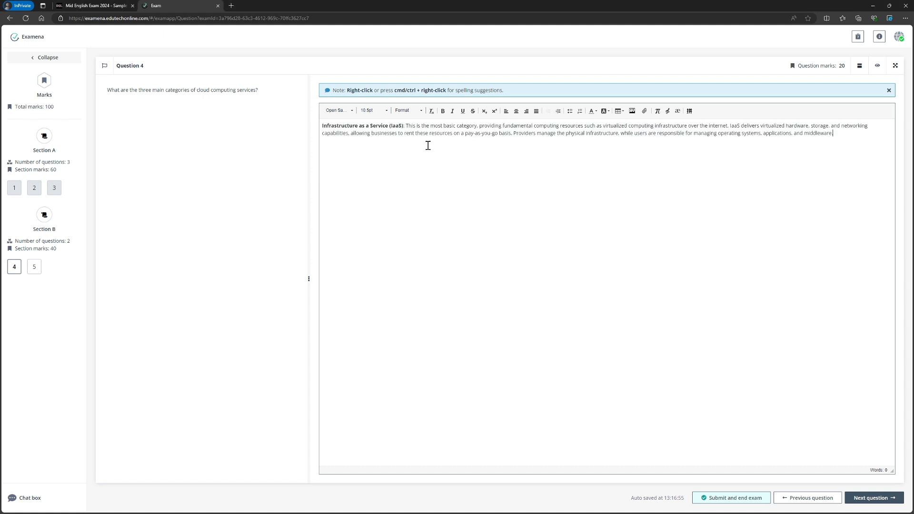
left_click(324, 127)
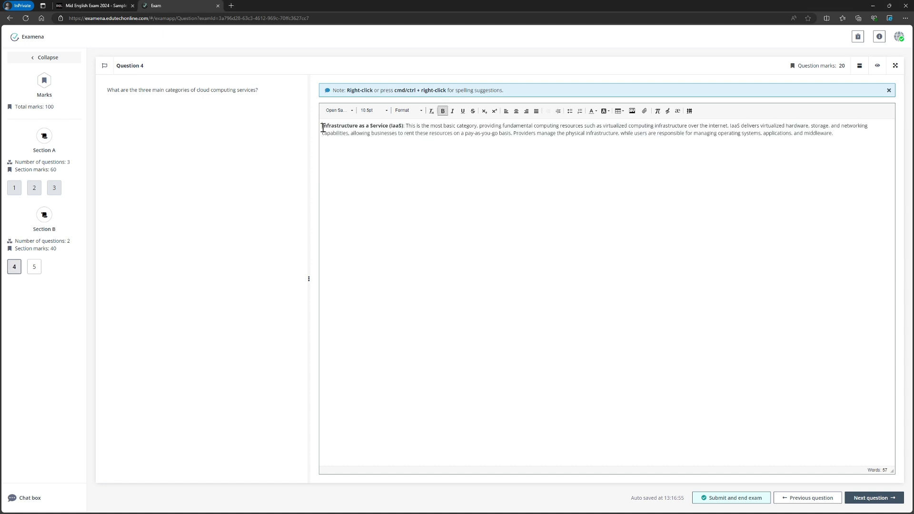
- Complete question 4's answer by pasting the Platform as a Service and Software as a Service items and a closing summary
left_click(838, 141)
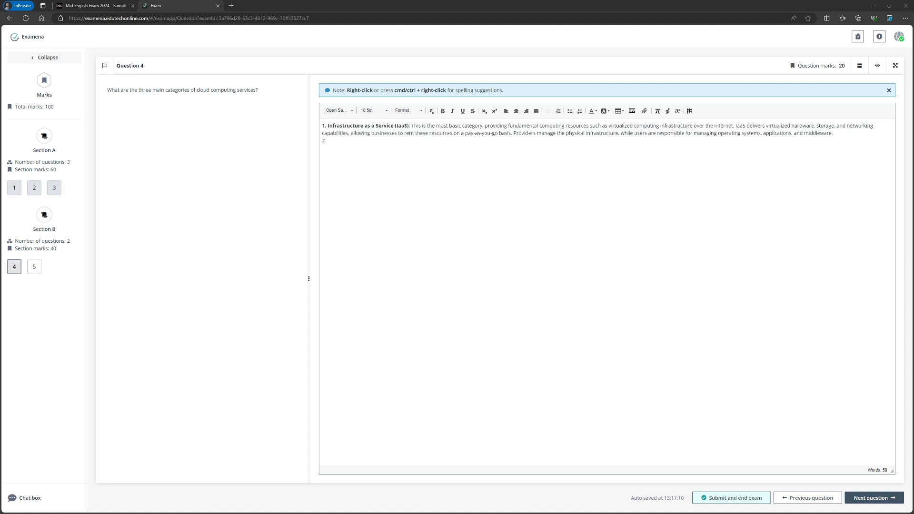
left_click(401, 145)
type("Platform as a Service (PaaS): This category provides a platform allowing customers to develop, run, and manage applications without dealing with the complexity of building and maintaining the underlying infrastructure. PaaS includes infrastructure and also middleware, development tools, business intelligence (BI) services, database management systems, and more.")
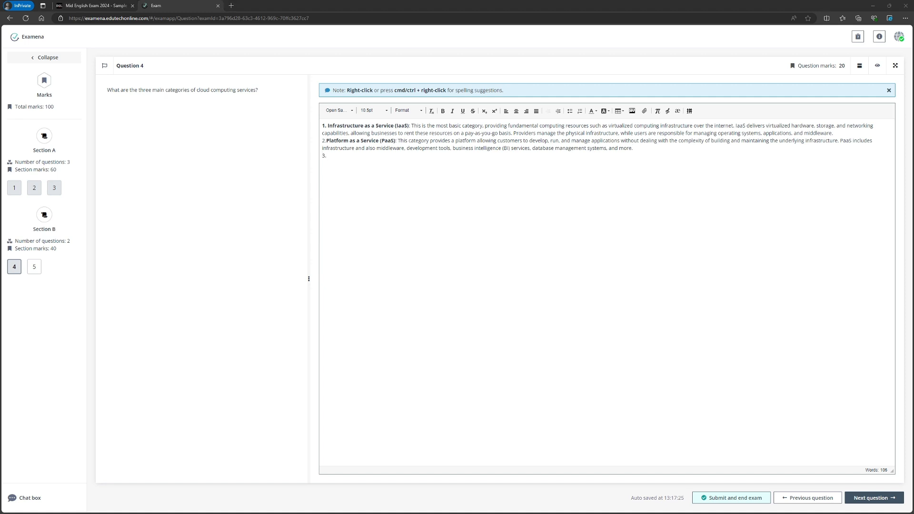
left_click(373, 157)
type("Software as a Service (SaaS): This category delivers software applications over the internet, on a subscription basis. Users can access these applications through web browsers, and the service provider manages the infrastructure, application software, data security, and everything else needed to keep the service running.")
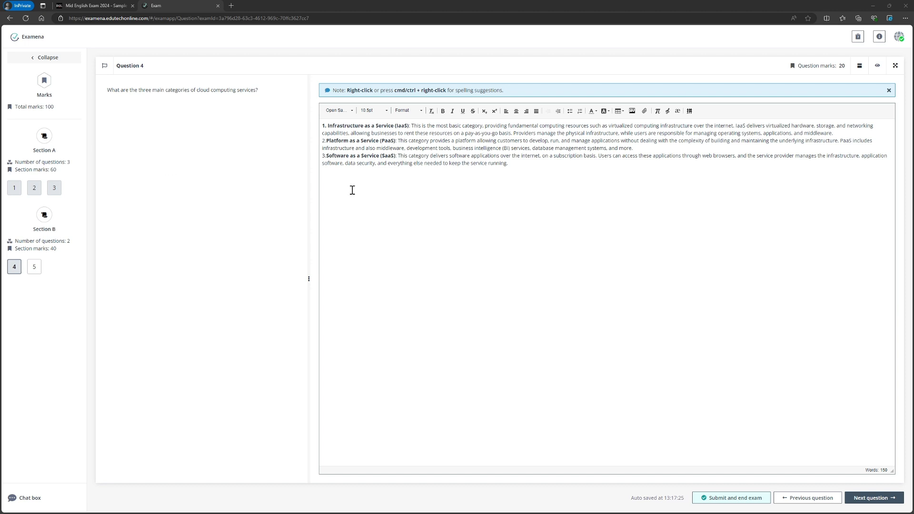
left_click(540, 167)
type("These categories represent the core service models in cloud computing, each offering different levels of control, flexibility, and management responsibilities.")
- Move to question 5, widen its answer pane, and paste the Medical Imaging and Diagnostics and Predictive Analytics items
left_click(874, 497)
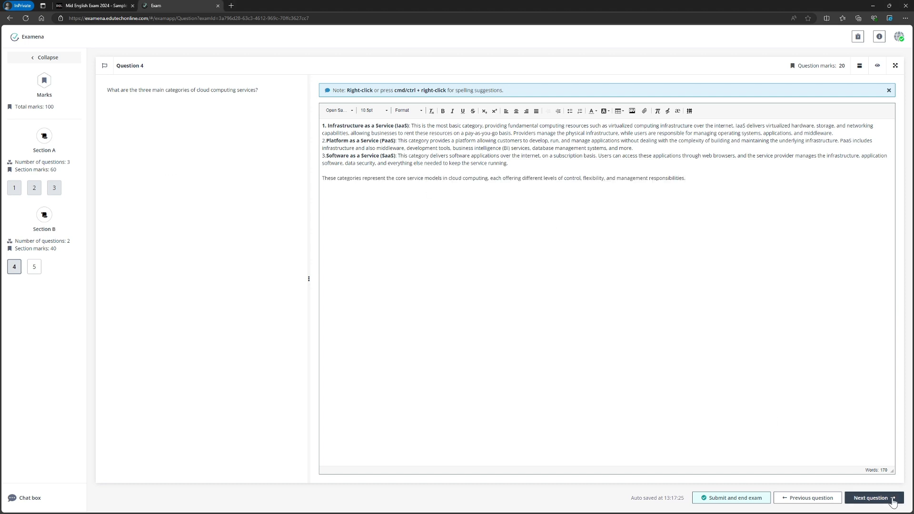
left_click_drag(493, 278, 255, 278)
left_click(324, 243)
left_click(375, 139)
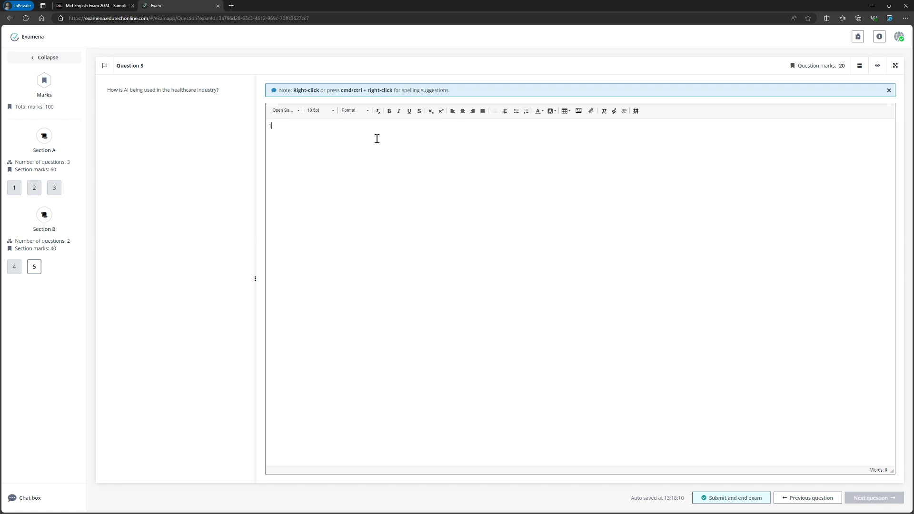
type("1. Medical Imaging and Diagnostics: AI algorithms, particularly those based on deep learning, are being used to analyze medical images (e.g., X-rays, CT scans, MRIs) to detect diseases such as cancer, heart conditions, and neurological disorders with high accuracy. AI can assist radiologists in identifying abnormalities more quickly and accurately, thus facilitating earlier diagnosis and treatment.")
left_click(269, 133)
key("BackSpace")
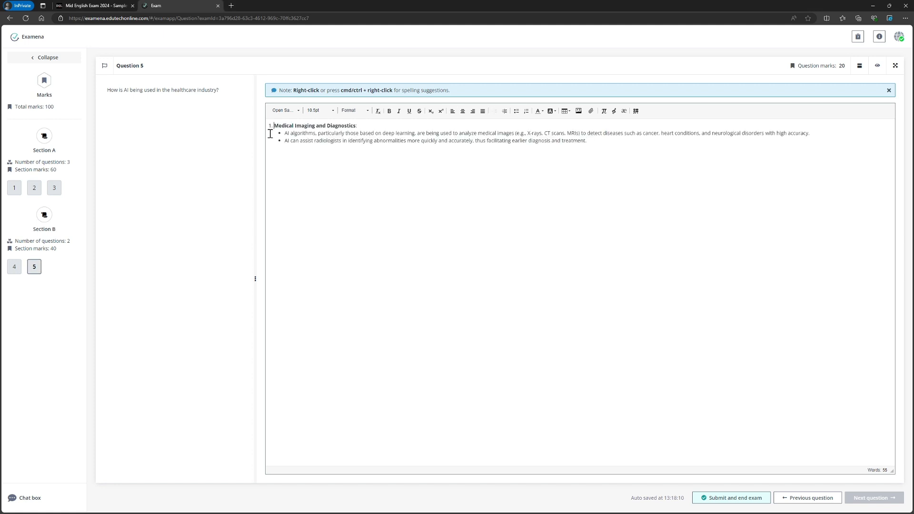
key("Return")
type("Predictive Analytics: AI is being used to analyze large datasets, including electronic health records (EHRs), to predict patient outcomes, disease outbreaks, and potential treatment responses. Predictive models can forecast patient deterioration in critical care settings, allowing for timely intervention.")
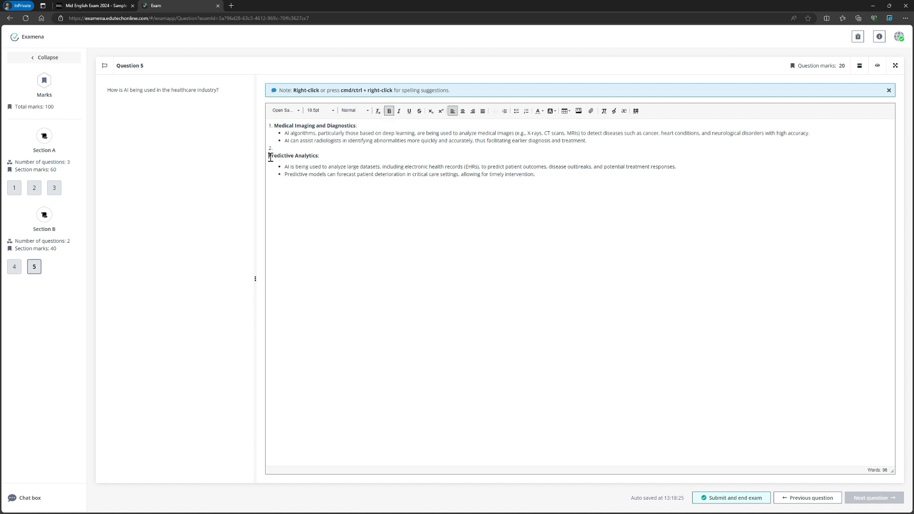
- Fix the numbering in question 5 and paste items 3 and 4 on Personalized Medicine and Drug Discovery
left_click(271, 152)
left_click(555, 169)
key("Return")
key("Return")
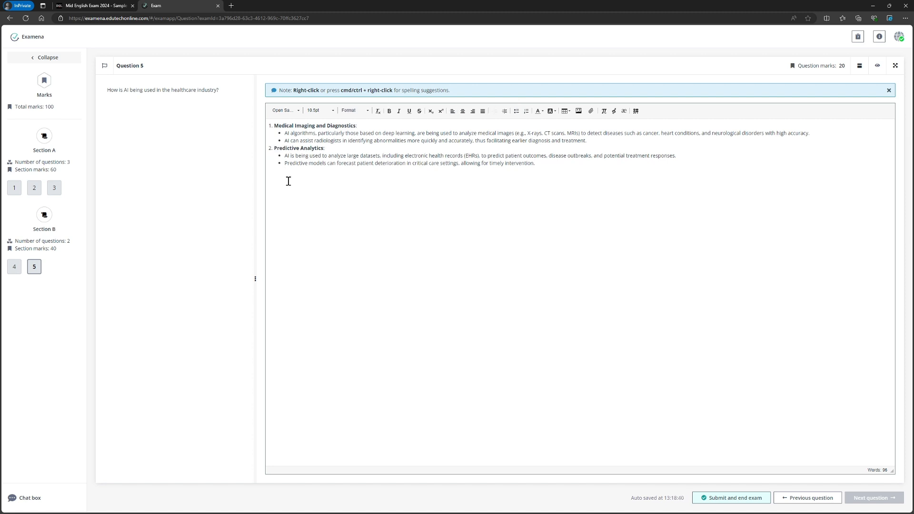
type("Personalized Medicine: AI helps in tailoring treatment plans to individual patients by analyzing genetic information, lifestyle data, and other relevant parameters. Machine learning models can predict how different patients will respond to various treatments, leading to more personalized and effective therapies.")
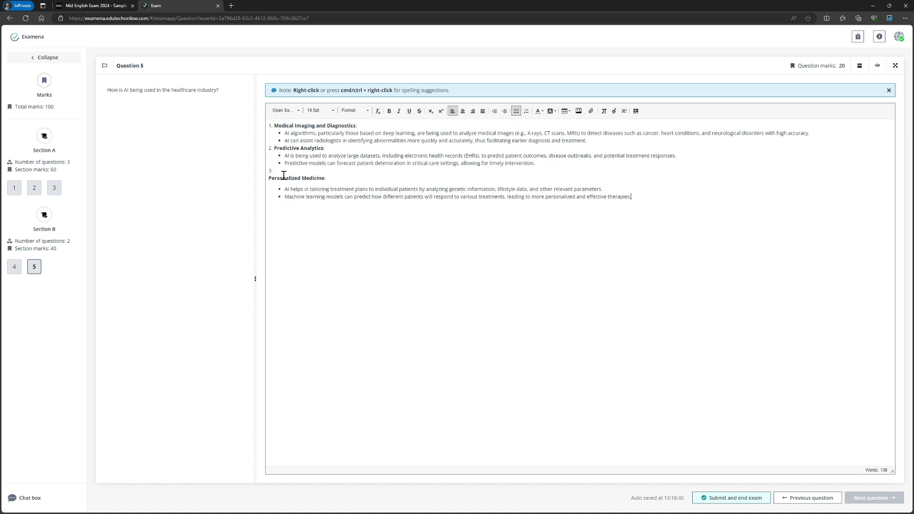
left_click(270, 178)
key("BackSpace")
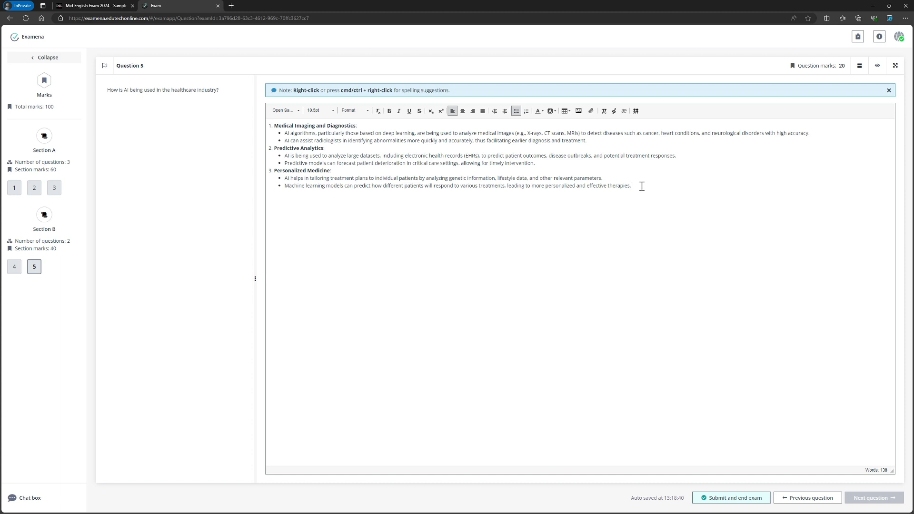
key("Return")
key("Return")
type("4.")
type("Drug Discovery and Development: AI accelerates the drug discovery process by identifying potential drug candidates, predicting their efficacy, and optimizing drug design. AI models can simulate how different compounds interact at the molecular level, reducing the time and cost involved in developing new medications.")
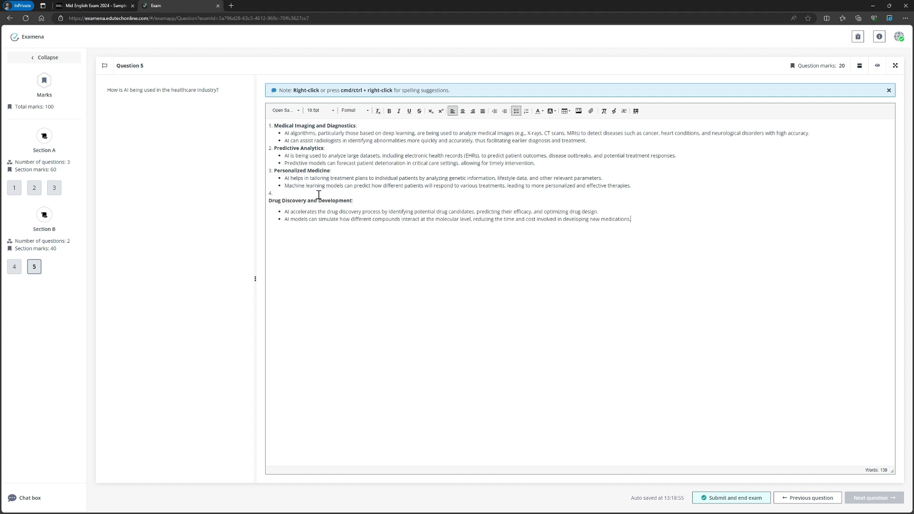
- Add items 5 and 6 on Virtual Health Assistants and Robotic Surgery plus a closing sentence to question 5
left_click(269, 203)
key("BackSpace")
key("Down")
key("Down")
key("Down")
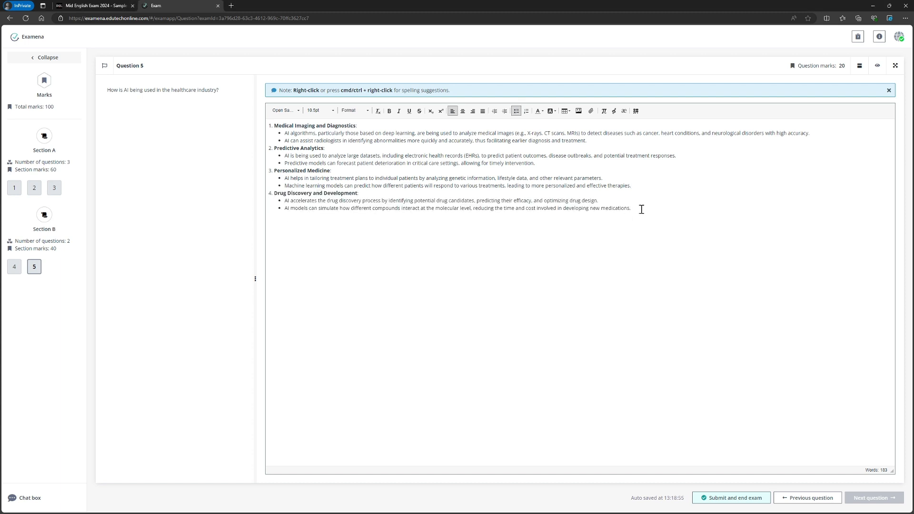
type("Virtual Health Assistants and Chatbots: AI-powered virtual assistants and chatbots provide patients with medical information, reminders for medication, and support for managing chronic conditions. These tools help reduce the burden on healthcare providers by handling routine inquiries and triaging patients based on their symptoms.")
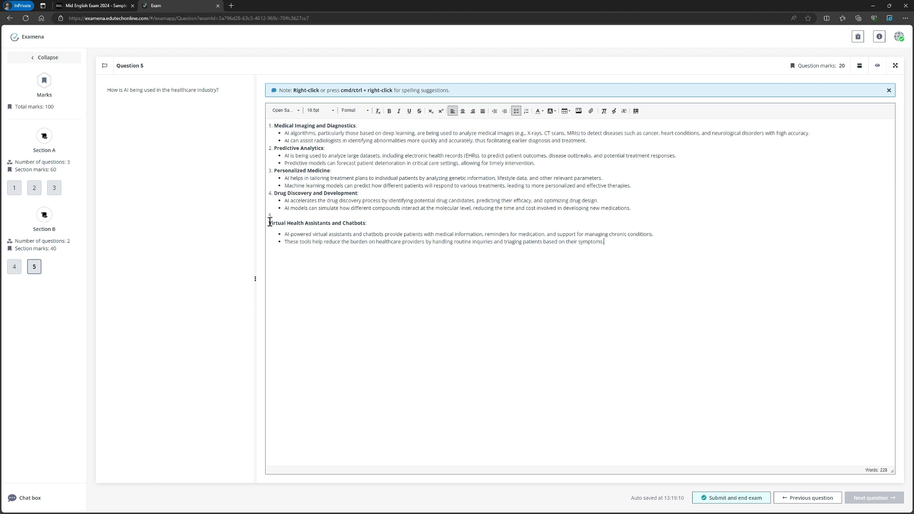
left_click(269, 222)
key("BackSpace")
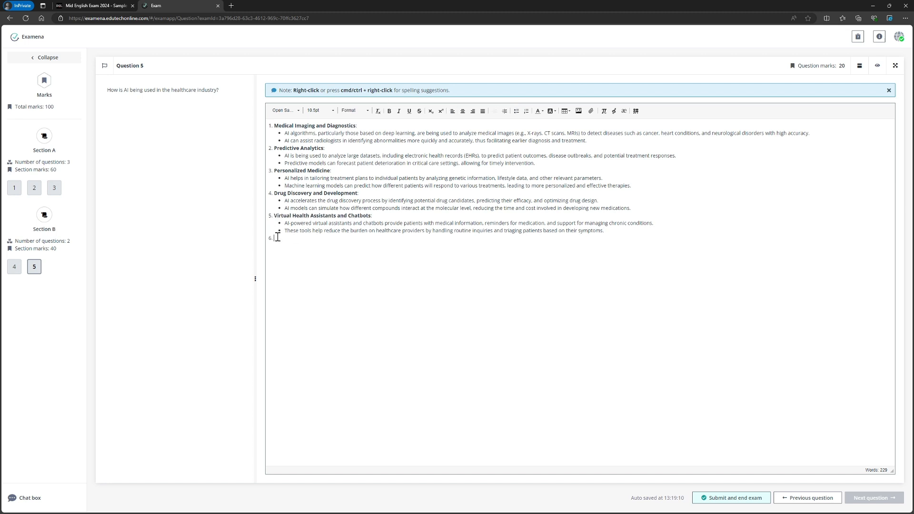
type("Robotic Surgery: AI is integrated with robotic surgical systems to enhance precision, control, and outcomes during surgical procedures. AI can assist surgeons in planning surgeries, guiding instruments, and even performing certain tasks autonomously under supervision.")
left_click(272, 245)
key("BackSpace")
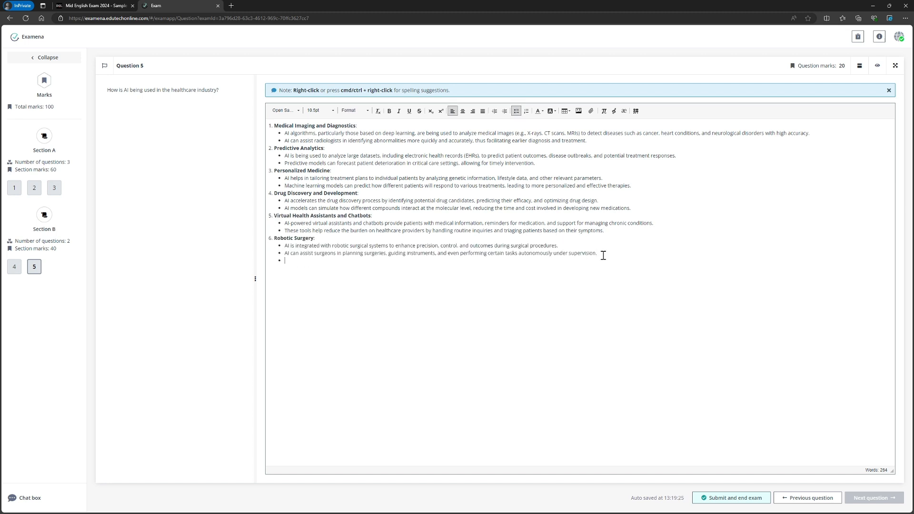
key("Return")
type("AI's integration into healthcare is continually evolving, promising to enhance various aspects of medical practice through improved diagnostics, treatment personalization, and operational efficiency.")
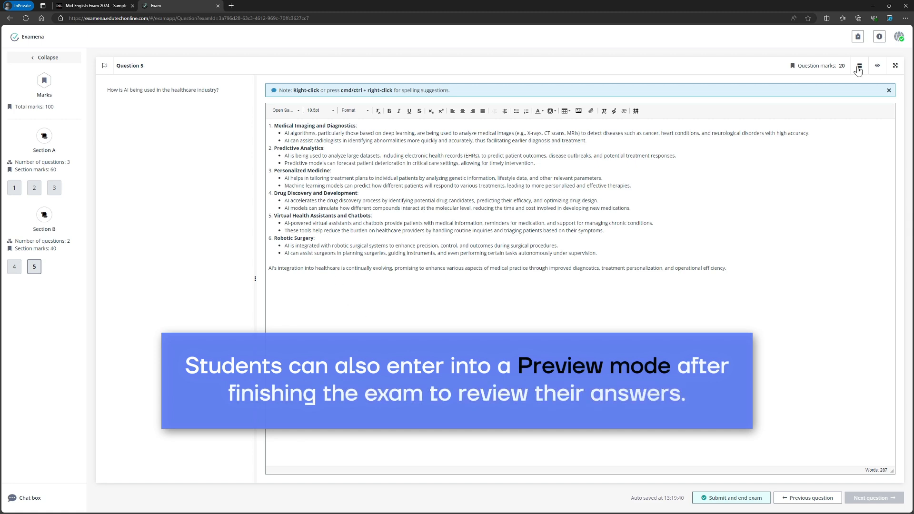
- Enter preview mode and scroll through all answered questions
left_click(878, 67)
scroll(378, 160, "up", 3)
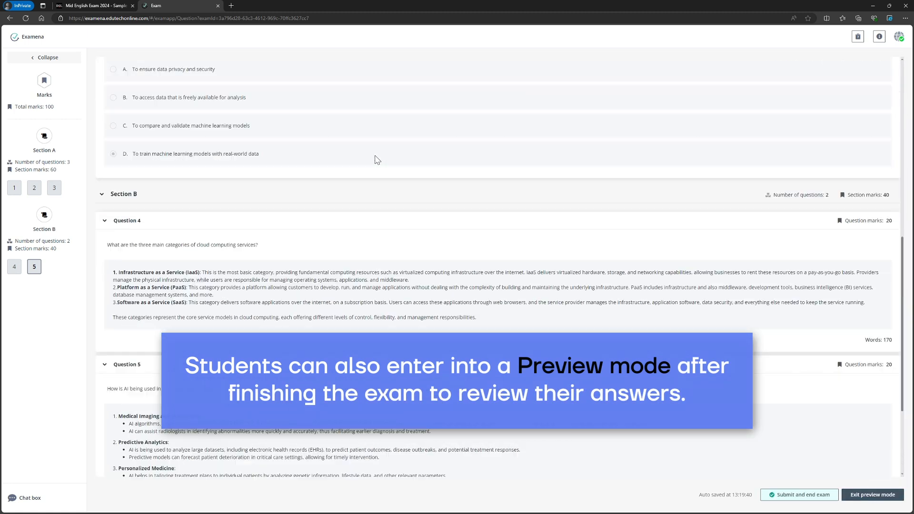
scroll(377, 160, "up", 8)
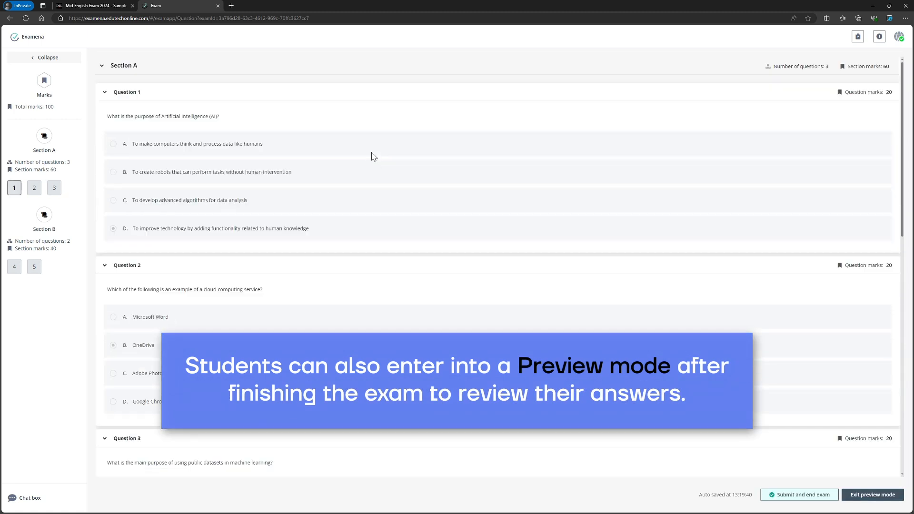
scroll(378, 160, "down", 5)
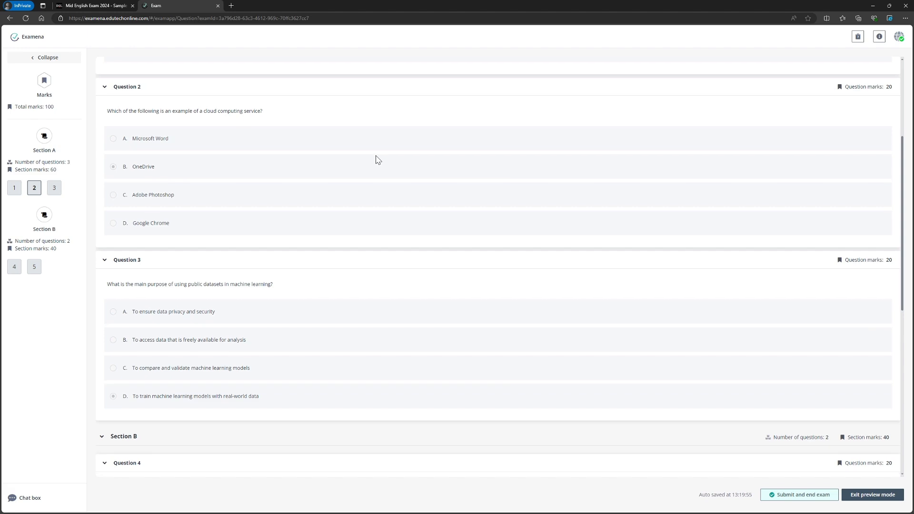
scroll(377, 160, "down", 7)
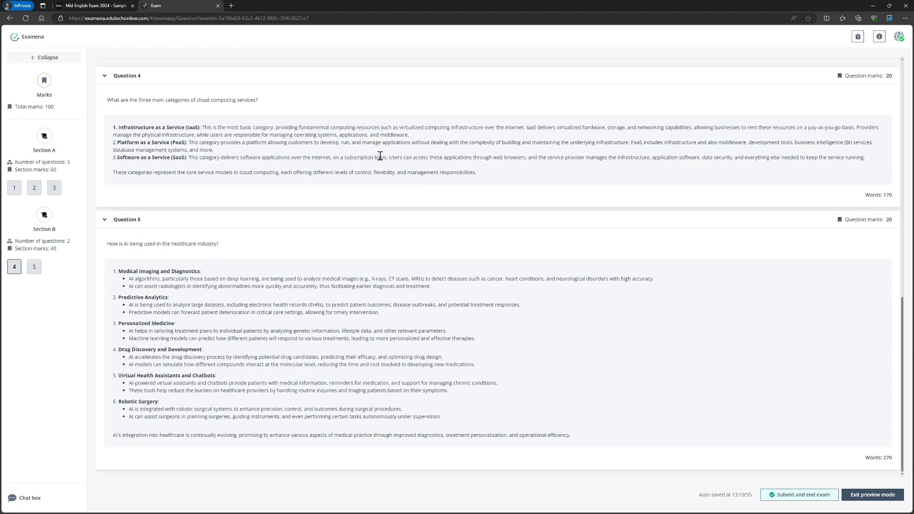
- Submit and end the exam
left_click(800, 494)
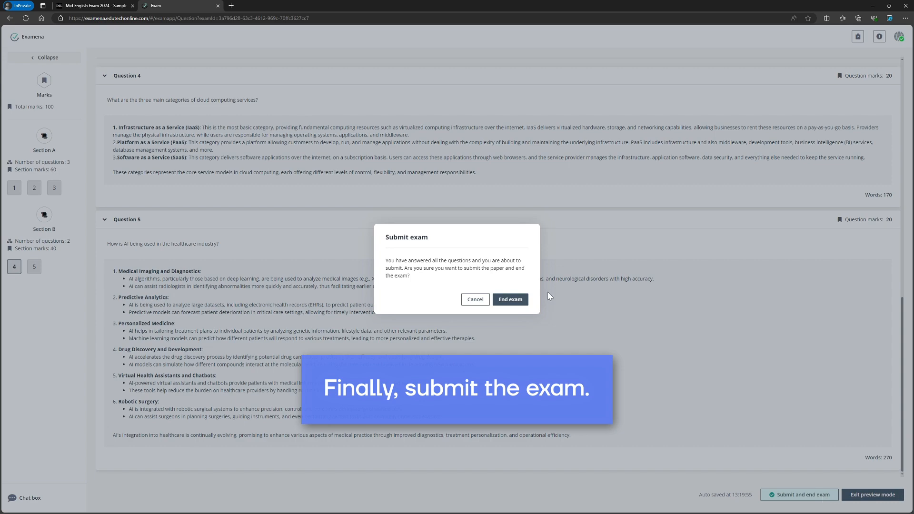
left_click(521, 299)
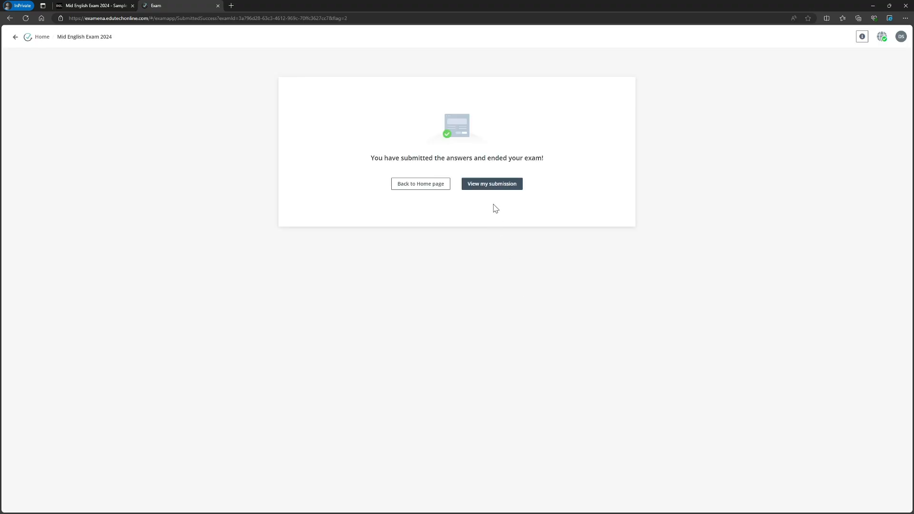
- Open the submitted answers, scroll through them, and close the submission view
left_click(494, 184)
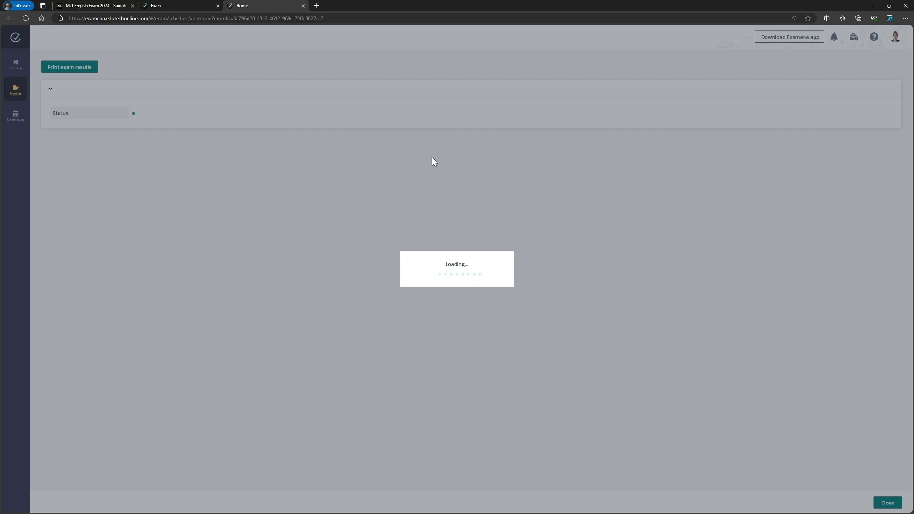
scroll(447, 147, "down", 4)
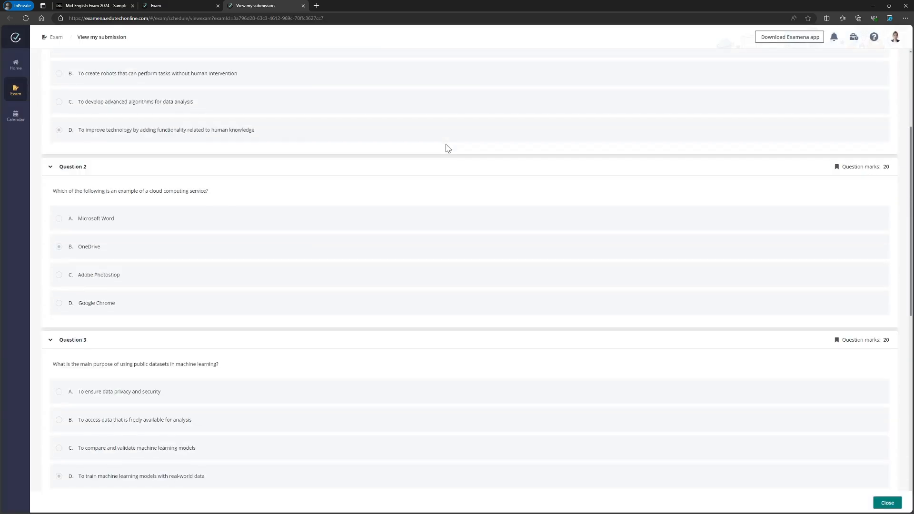
scroll(446, 148, "down", 6)
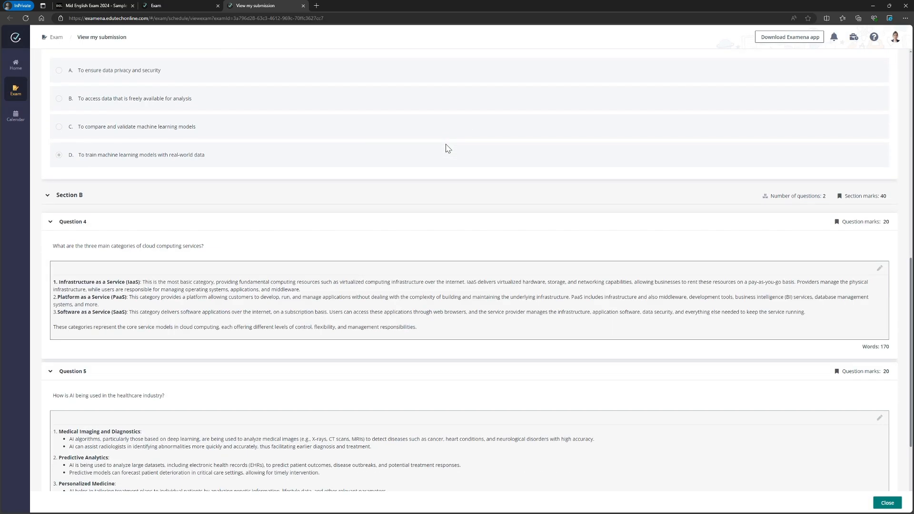
scroll(447, 148, "down", 3)
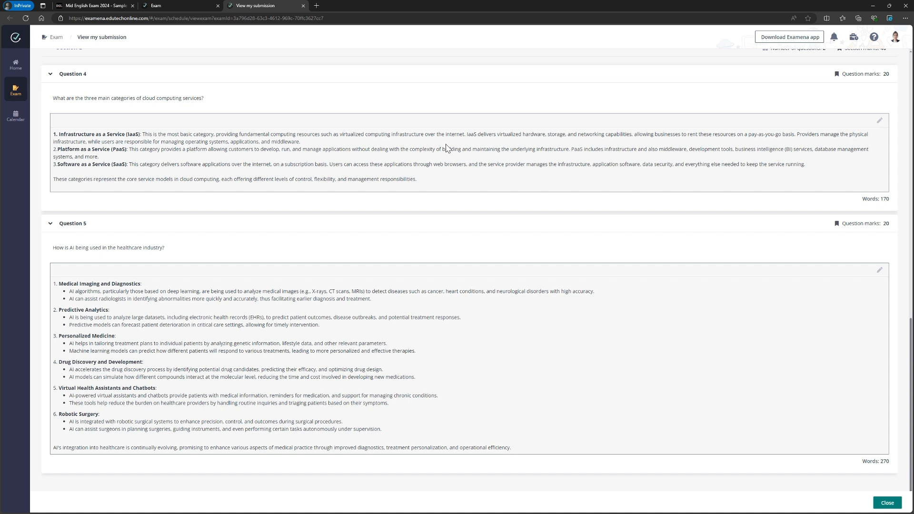
left_click(888, 503)
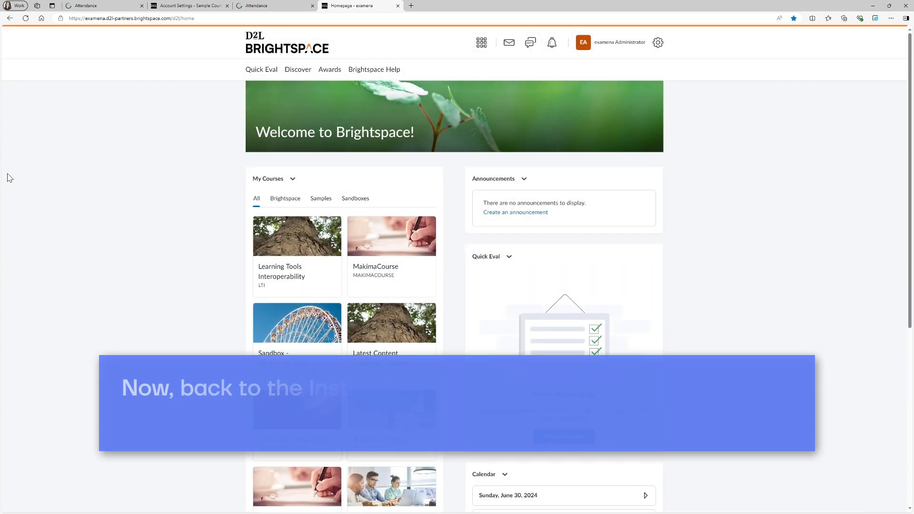
- In the instructor's Brightspace, open Sample Course's English-Examena module and launch the Mid English Exam 2024 link
scroll(8, 174, "down", 5)
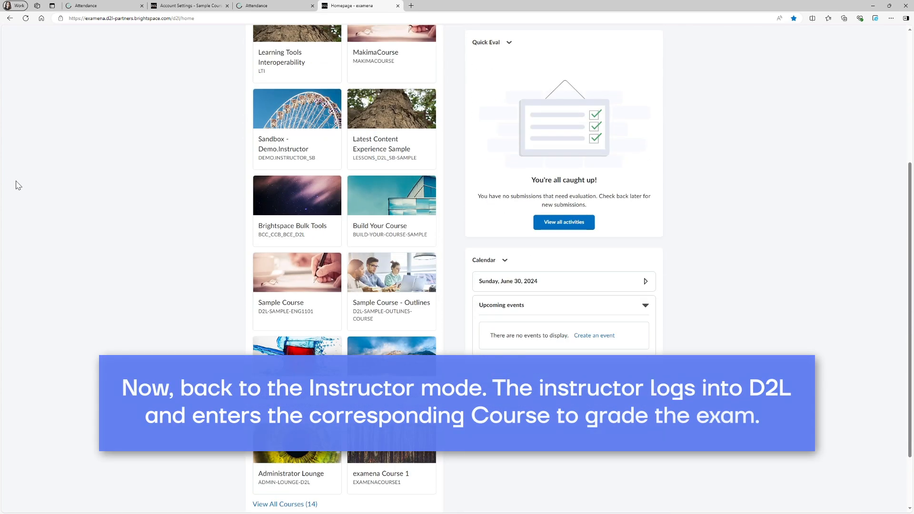
left_click(285, 305)
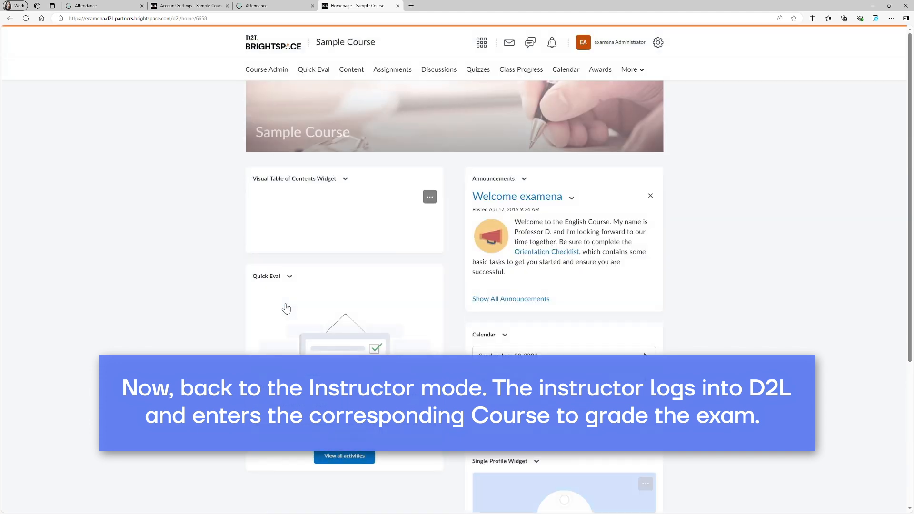
left_click(288, 456)
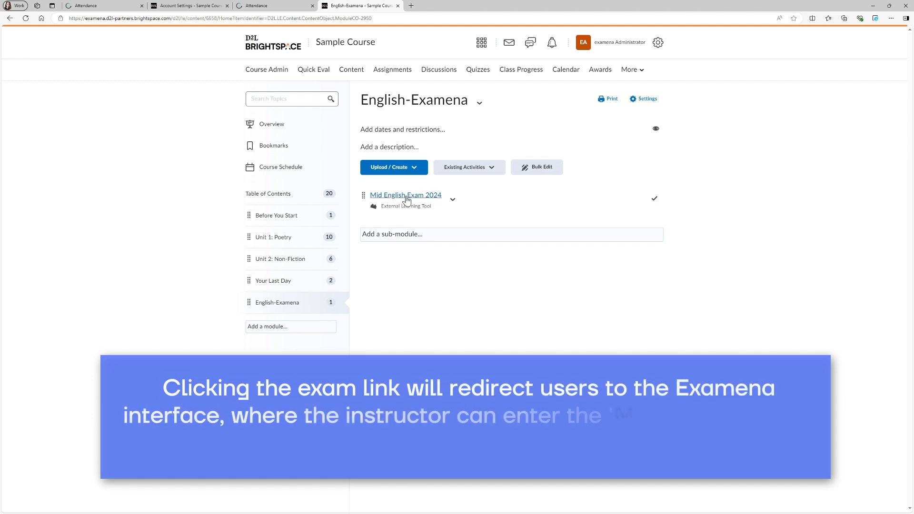
left_click(406, 196)
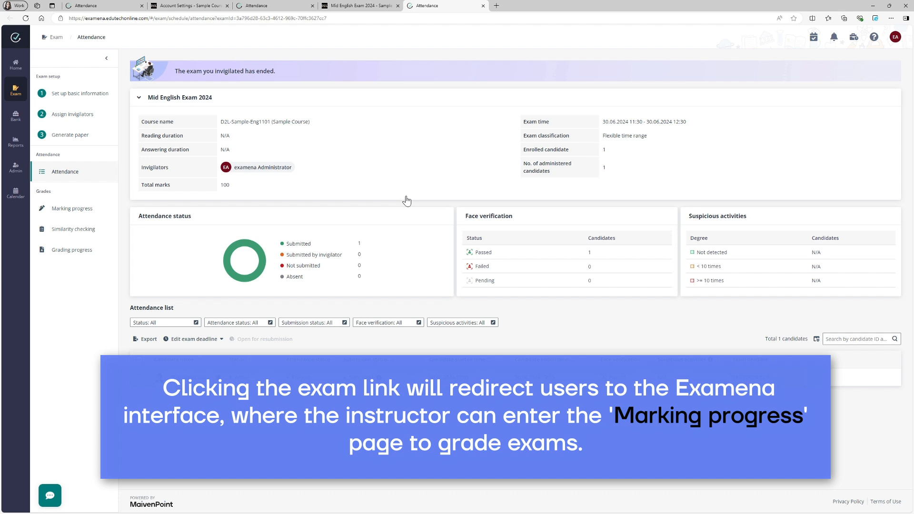
- From Marking progress, open the demo student's marking and apply AI-generated English marking to Question 4
left_click(71, 208)
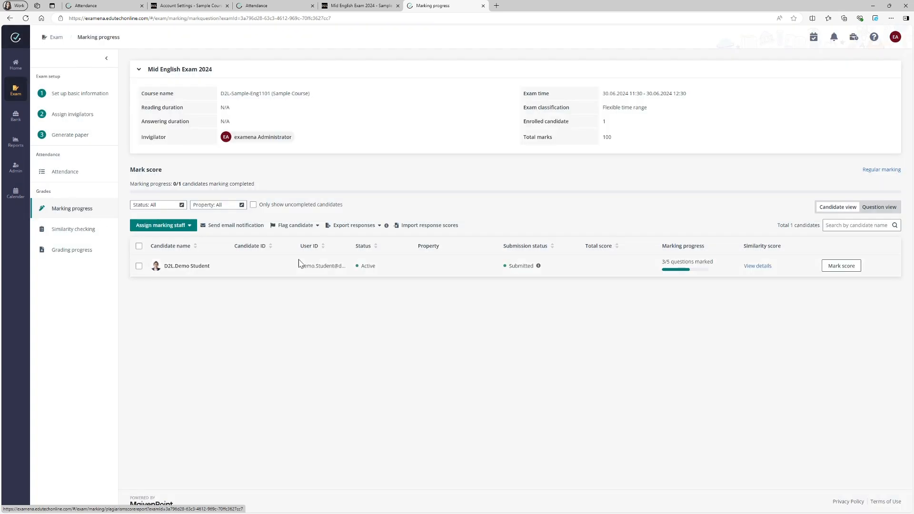
left_click(839, 267)
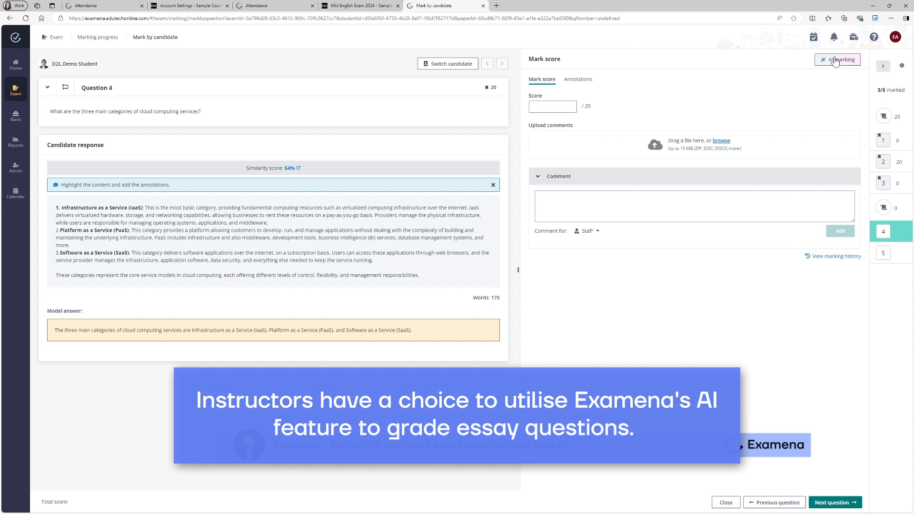
left_click(834, 61)
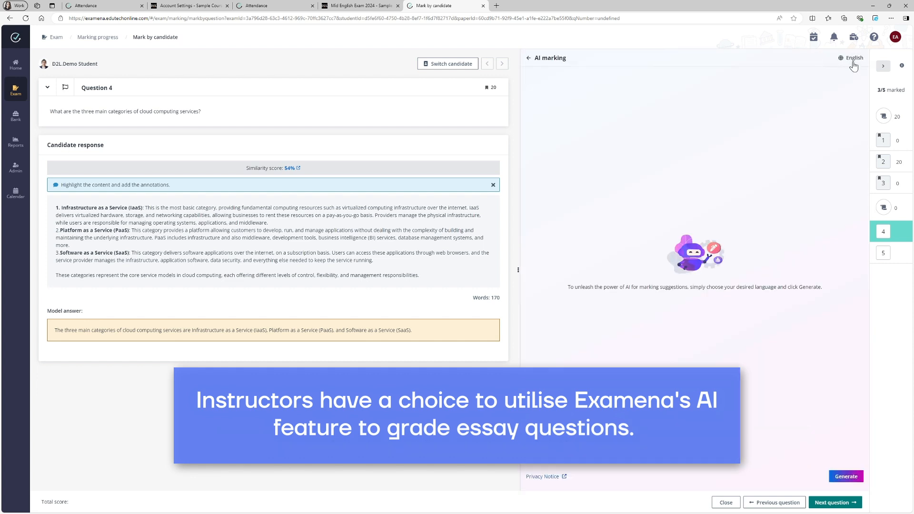
left_click(852, 59)
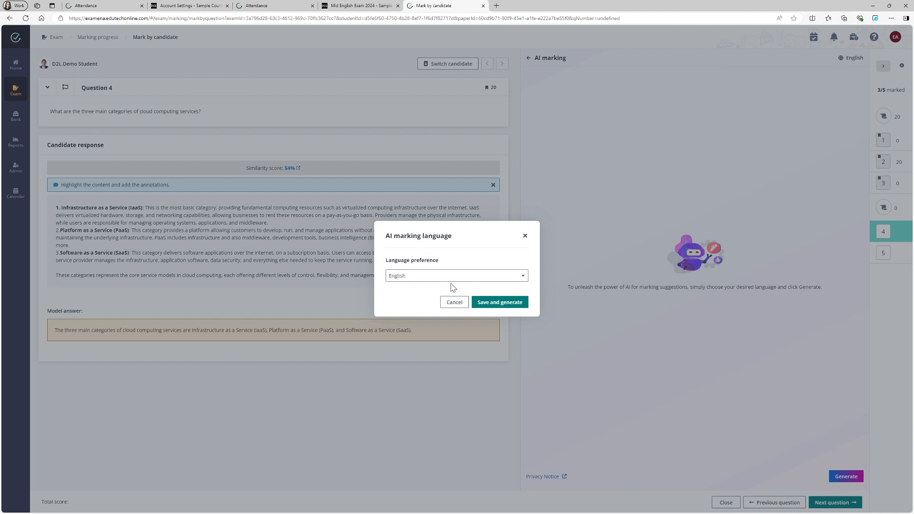
left_click(453, 279)
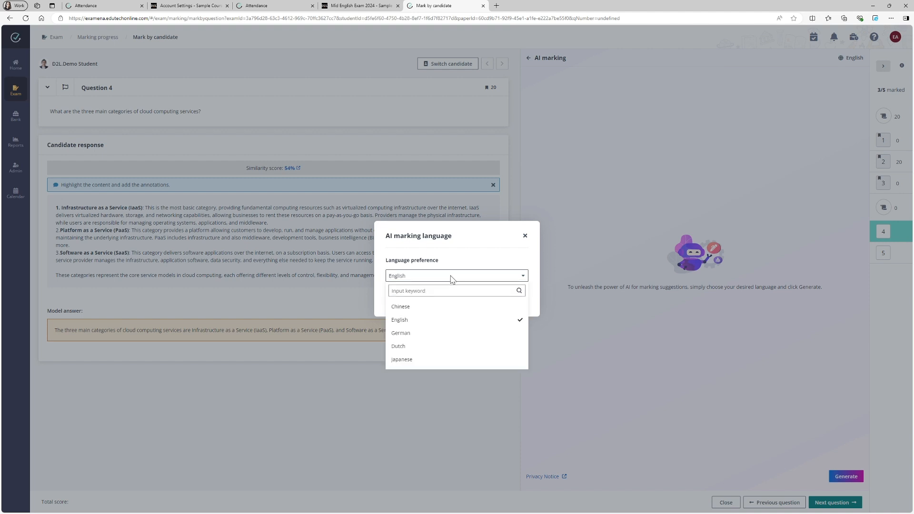
left_click(452, 279)
left_click(490, 303)
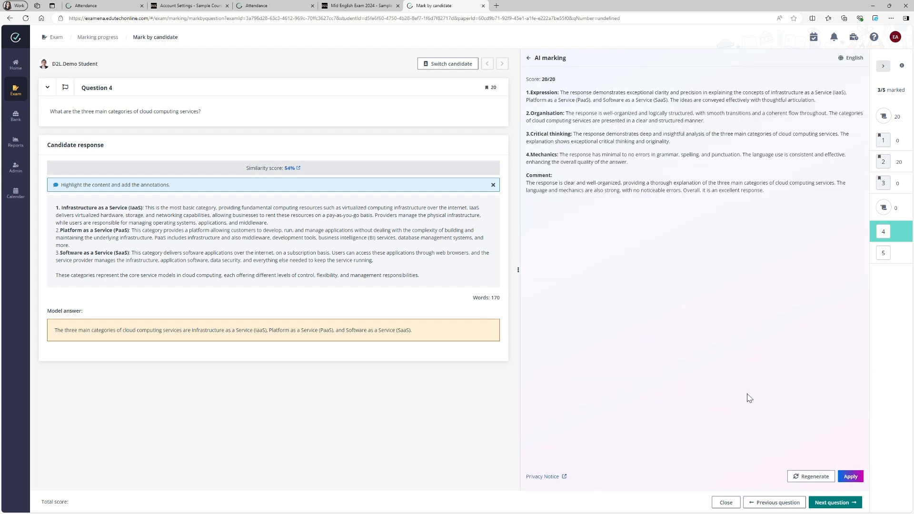
left_click(847, 475)
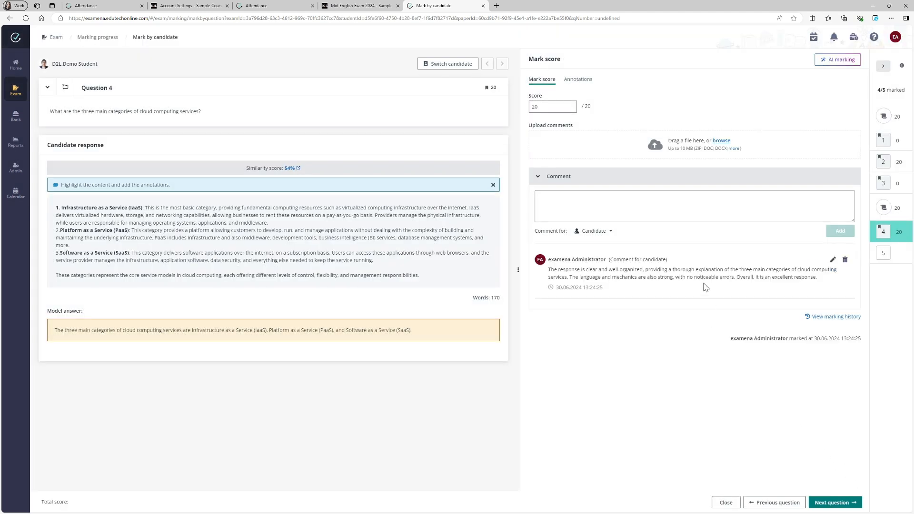
- Move to Question 5, generate AI marking for it, review the suggested comment, and apply the suggestion
left_click(836, 503)
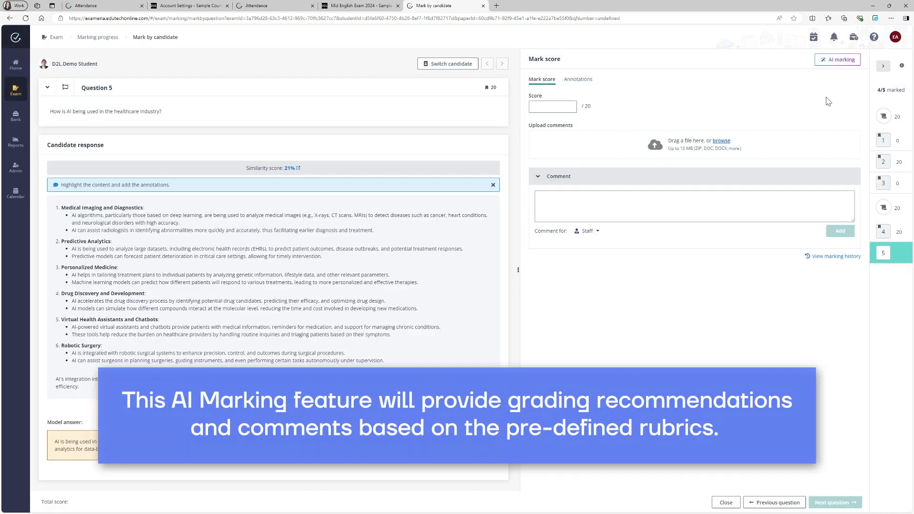
left_click(837, 60)
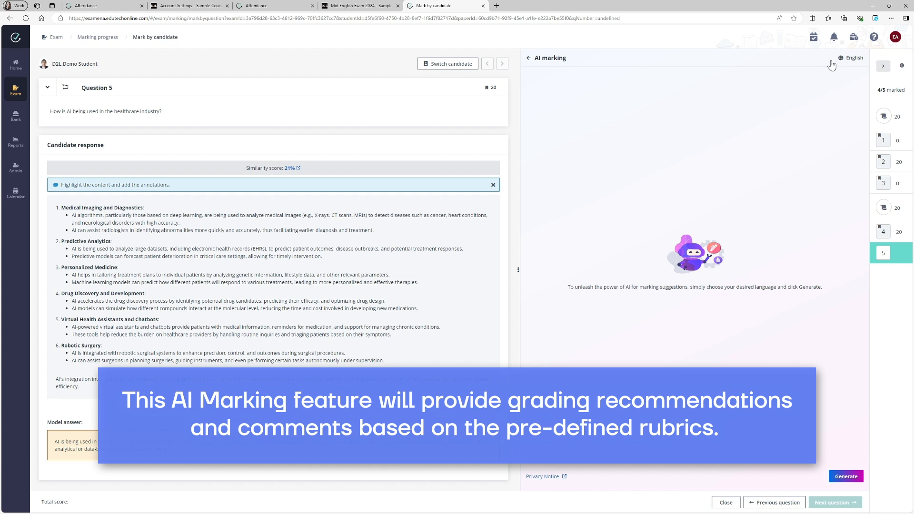
left_click(847, 477)
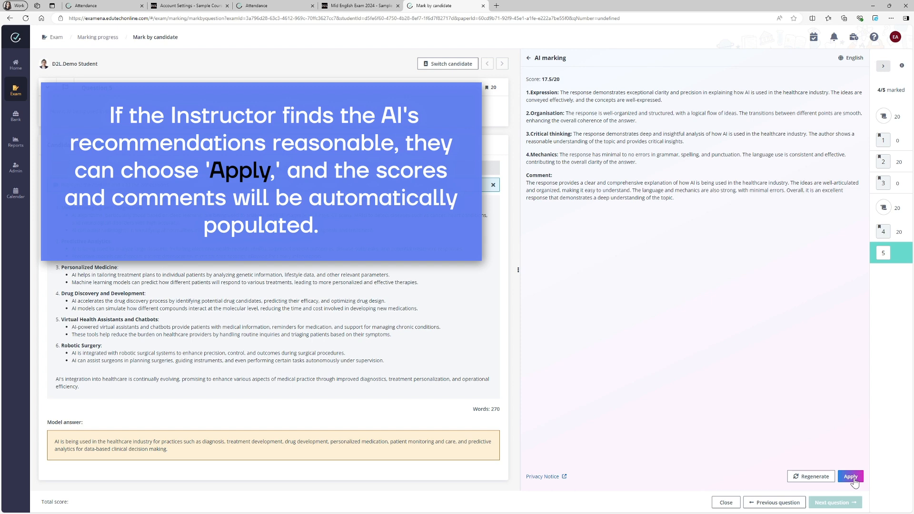
left_click_drag(528, 90, 674, 205)
left_click(544, 184)
left_click_drag(527, 177, 687, 210)
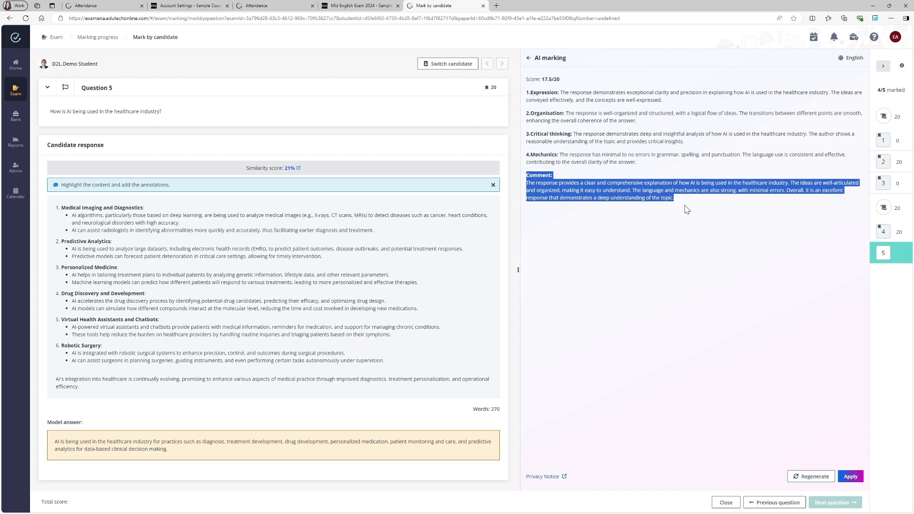
left_click(665, 254)
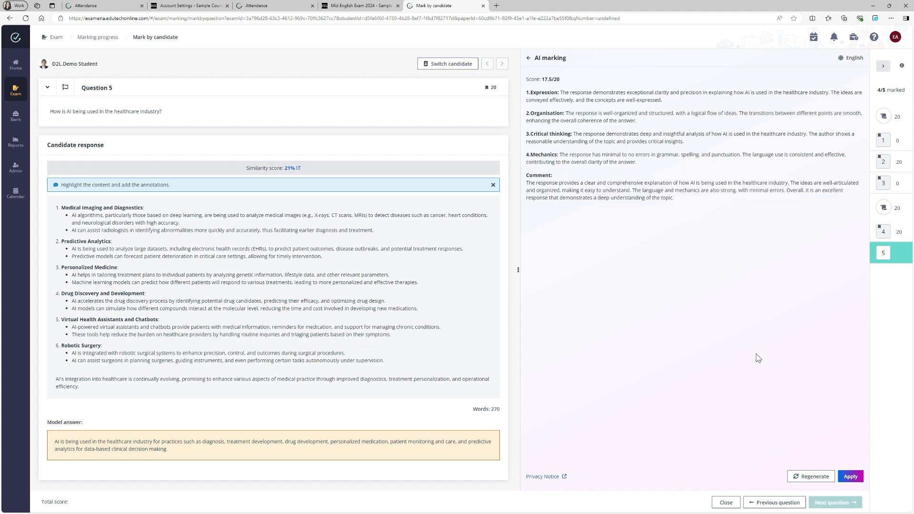
left_click(850, 476)
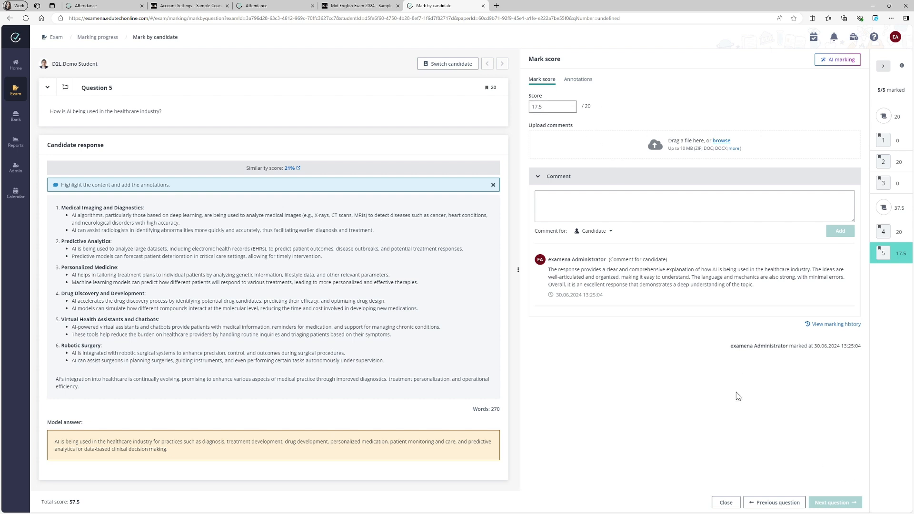
- Close the marking view and lock the scores for all candidates on the Grading progress page
left_click(726, 502)
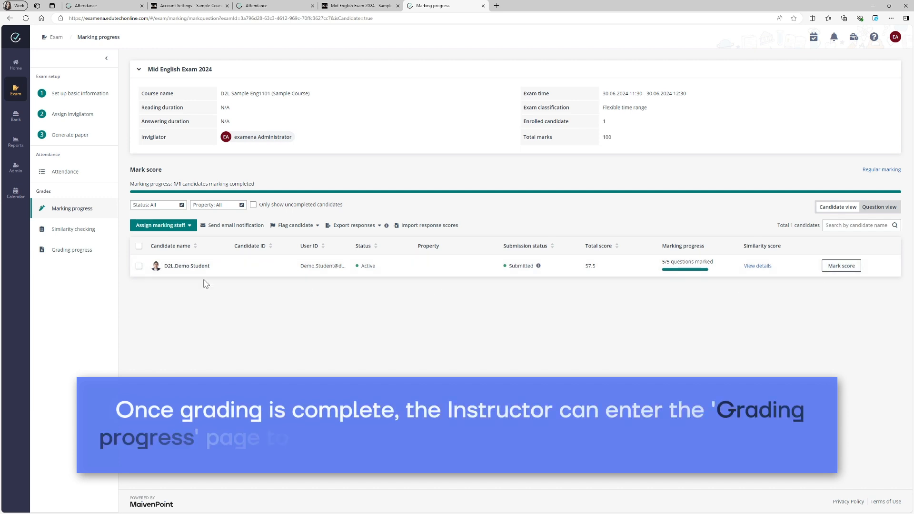
left_click(83, 252)
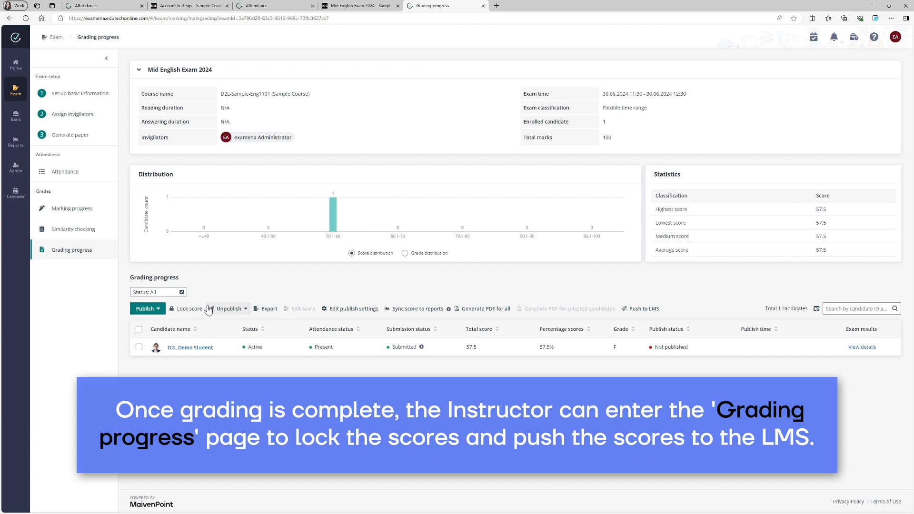
left_click(188, 308)
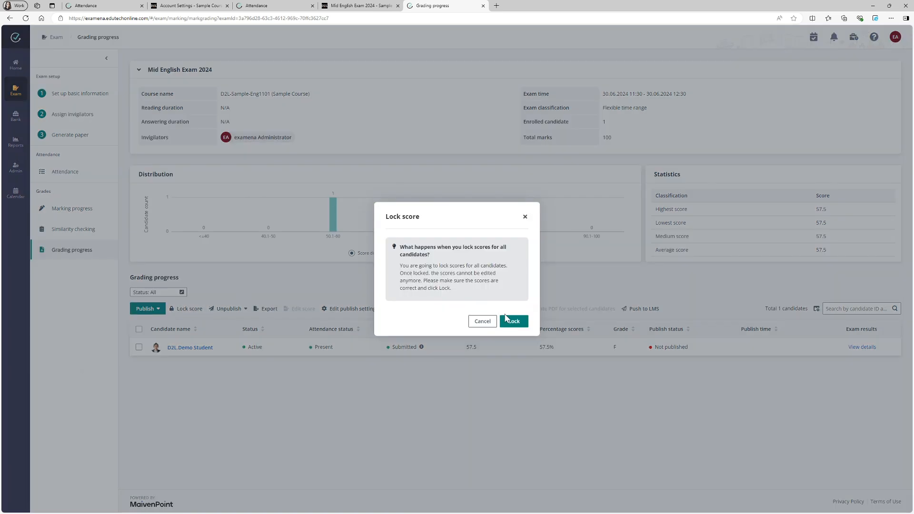
left_click(508, 319)
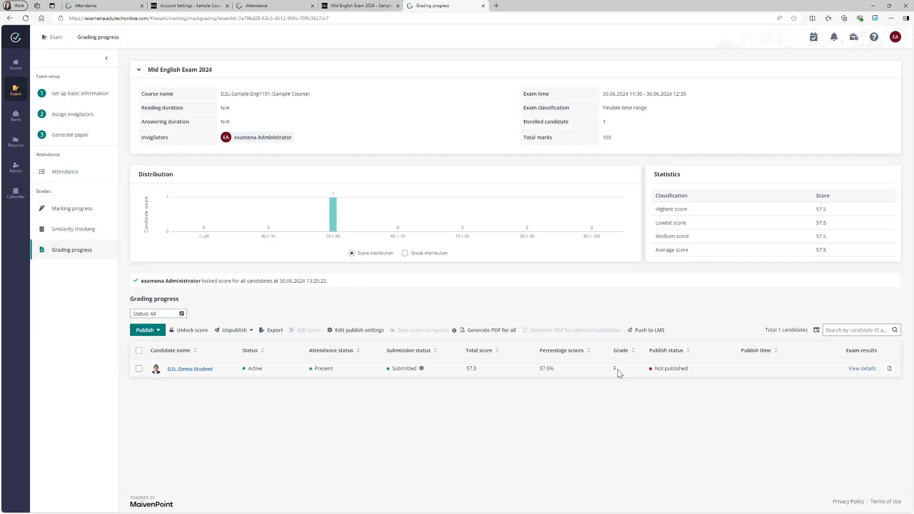
- Open the demo student's exam result details, scroll through the graded answers and comments, and close them
left_click(861, 369)
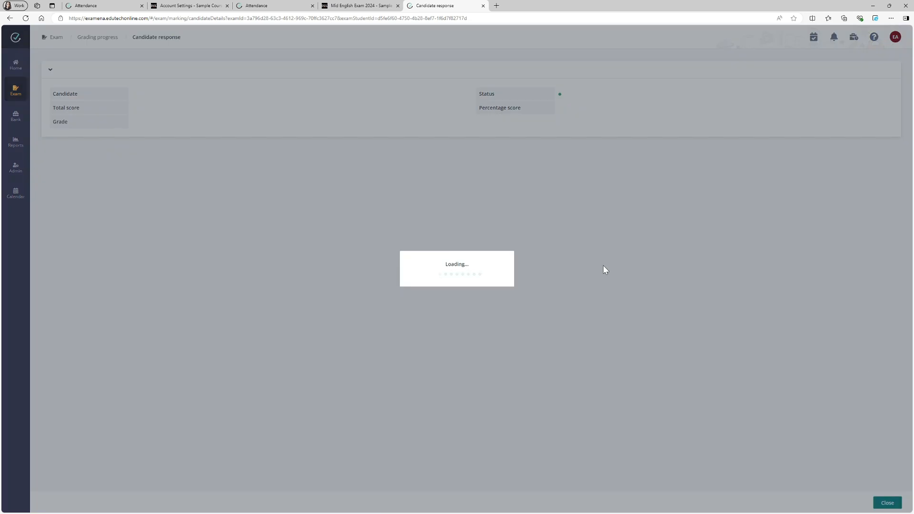
scroll(362, 239, "down", 4)
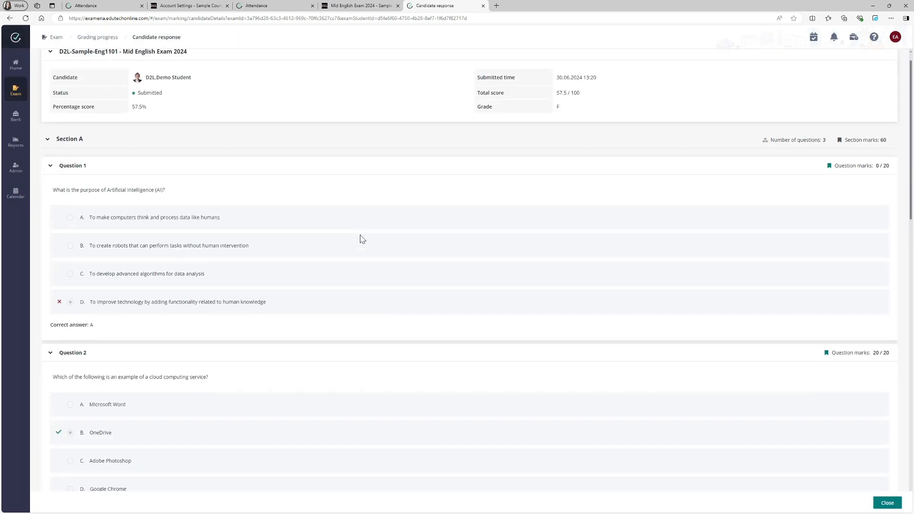
scroll(131, 342, "down", 7)
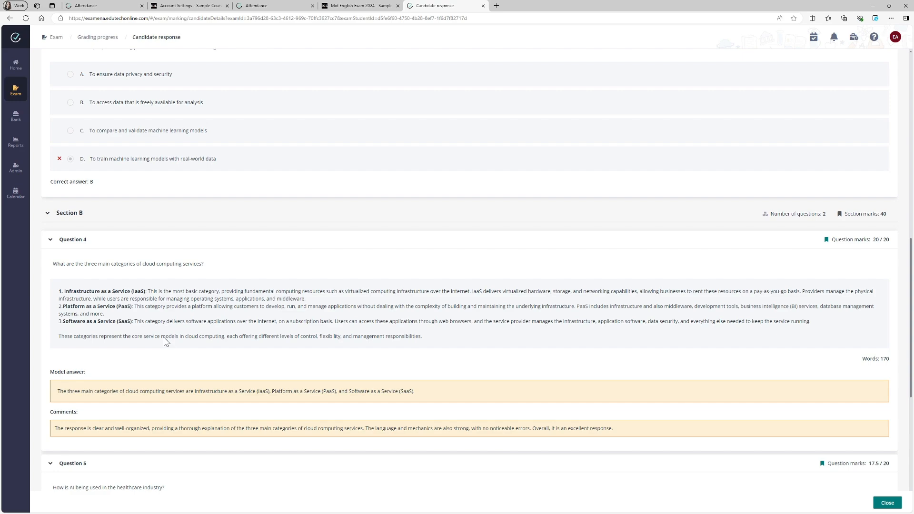
scroll(165, 342, "down", 7)
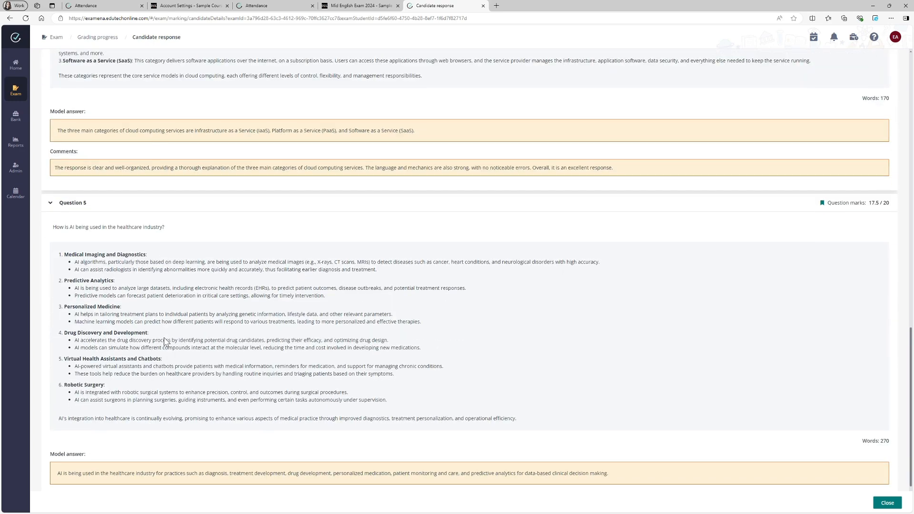
scroll(164, 338, "up", 14)
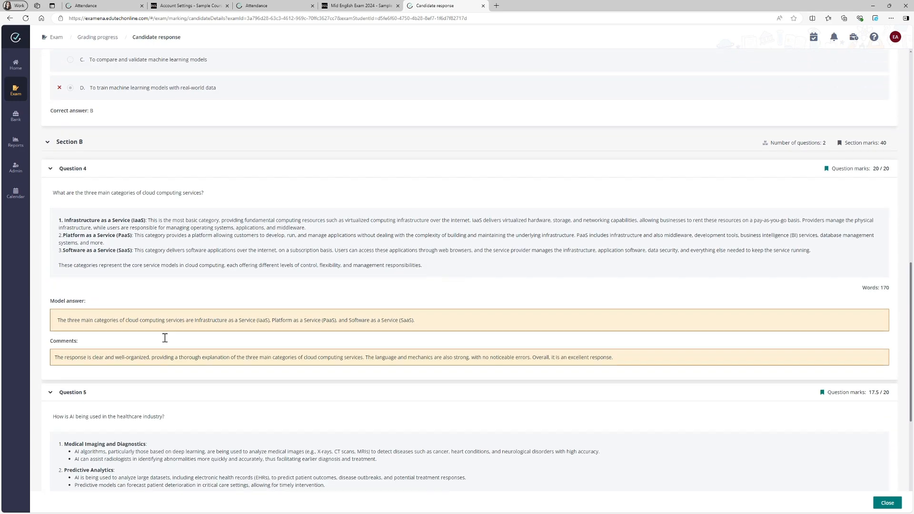
scroll(165, 337, "up", 4)
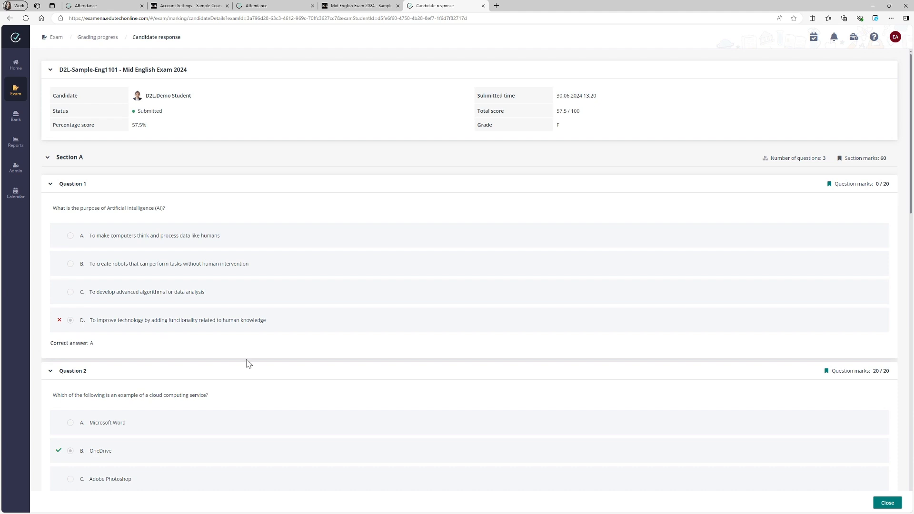
left_click(881, 503)
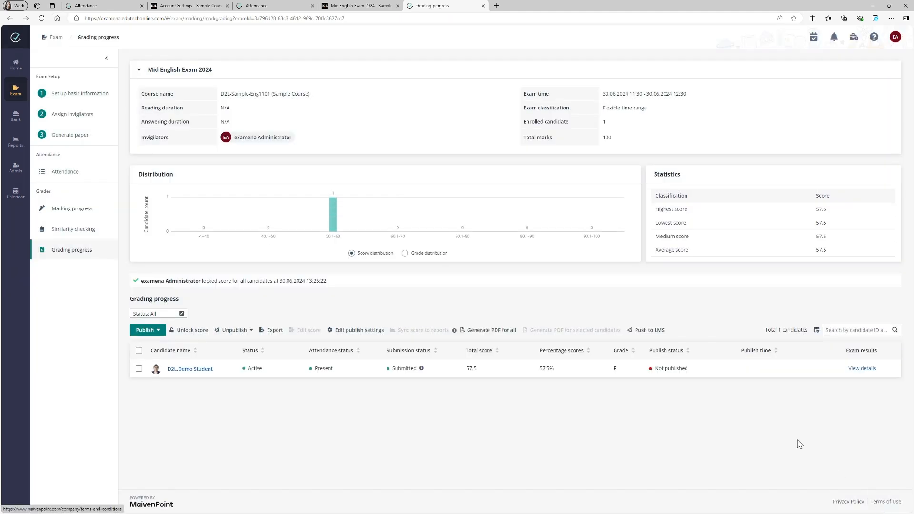
- Push the locked scores to the LMS
left_click(650, 330)
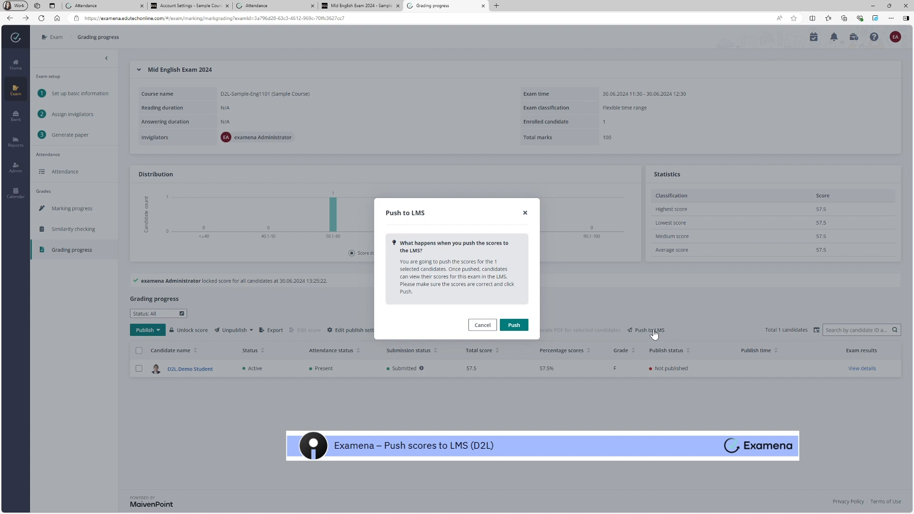
left_click(514, 324)
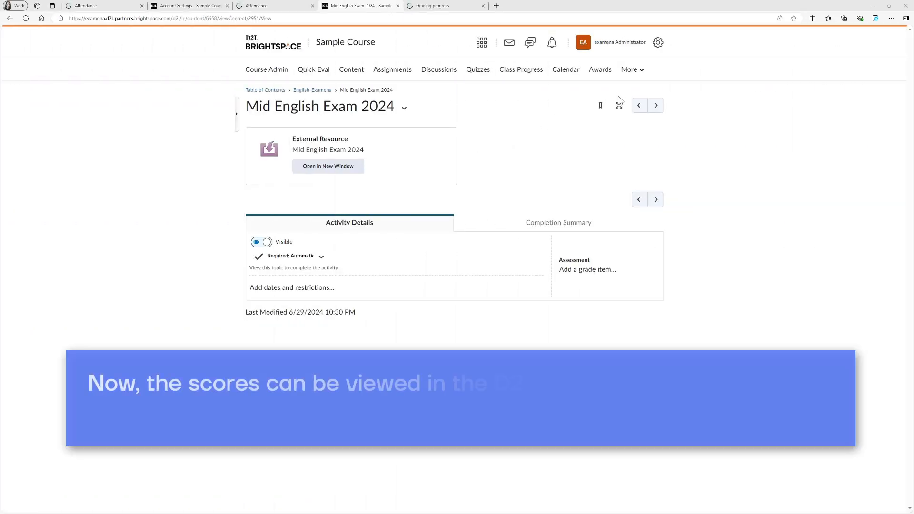
- In Brightspace's Sample Course, open the Grades page in a new tab and switch to it
left_click(655, 69)
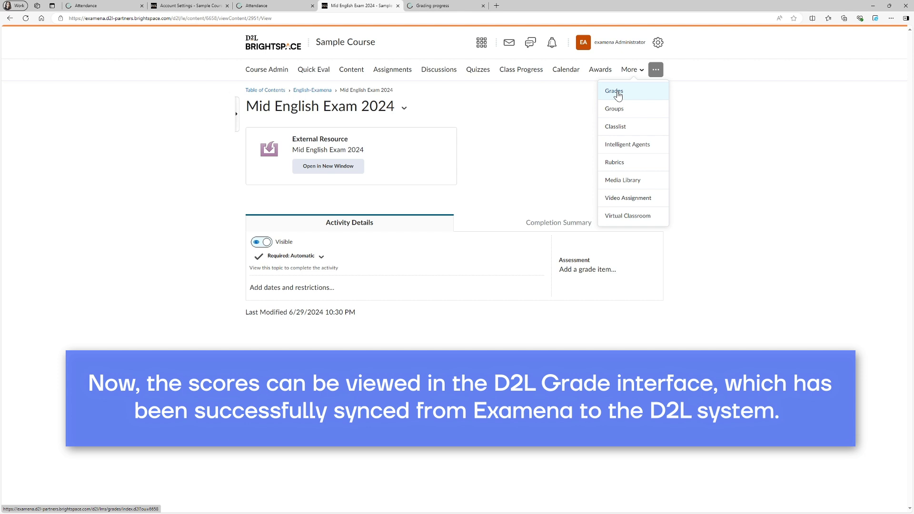
right_click(617, 95)
left_click(638, 96)
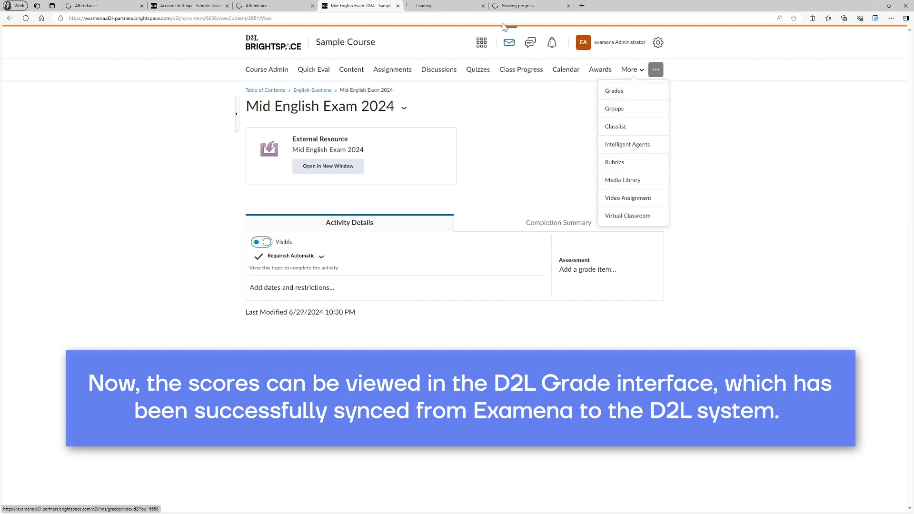
left_click(448, 6)
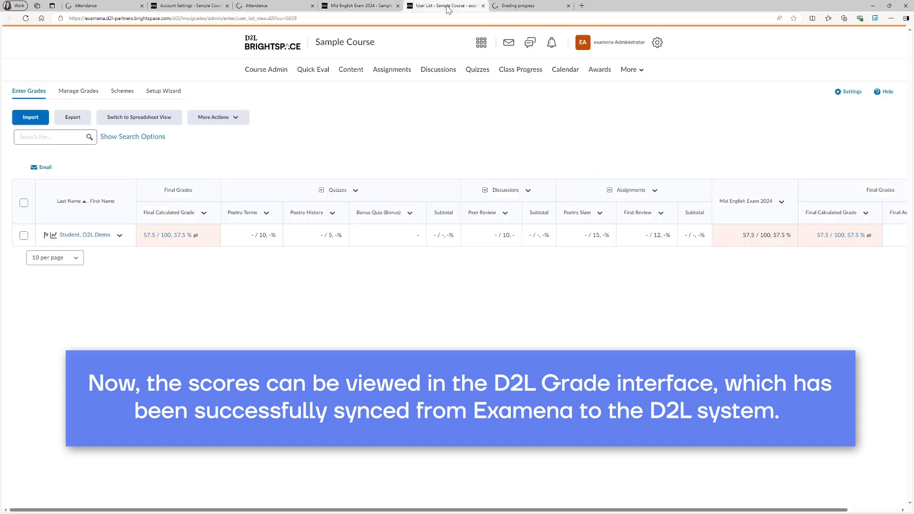